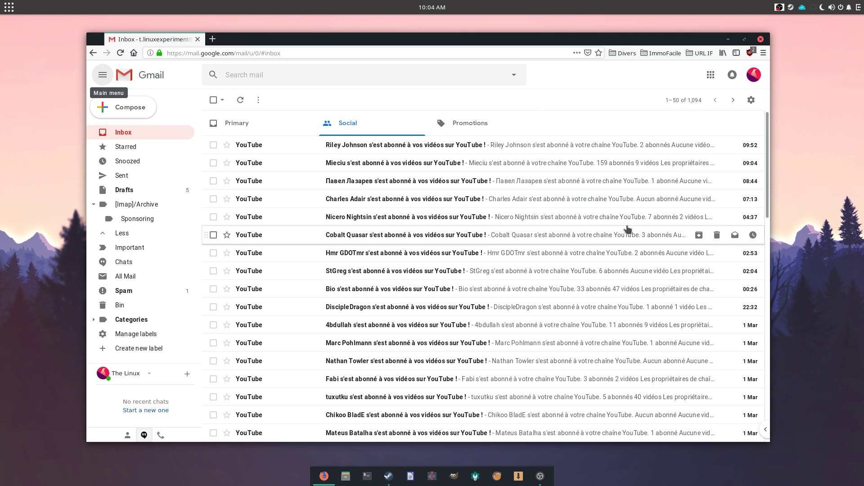
# Step: Scroll the Gmail inbox, then view the Social and then the Promotions categories
pyautogui.moveTo(767, 120); pyautogui.dragTo(764, 292)
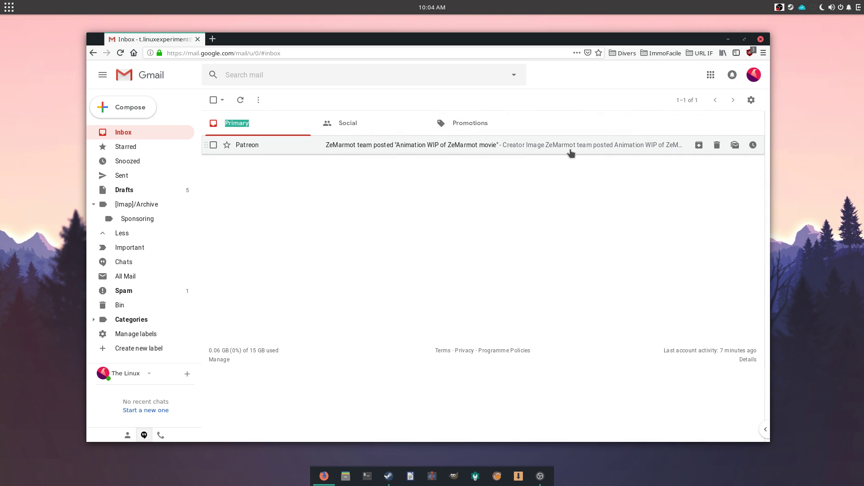
pyautogui.doubleClick(365, 126)
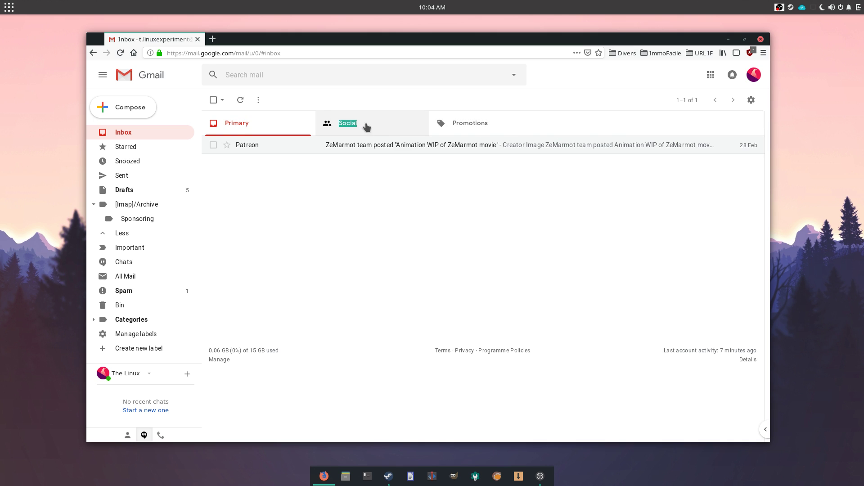
pyautogui.doubleClick(481, 126)
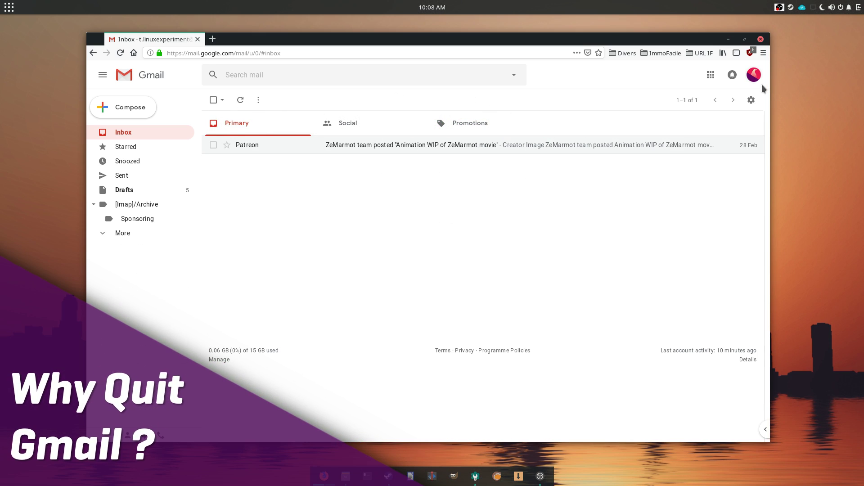
# Step: Expand the full label list, then browse Gmail's theme picker and cancel without saving
pyautogui.click(122, 233)
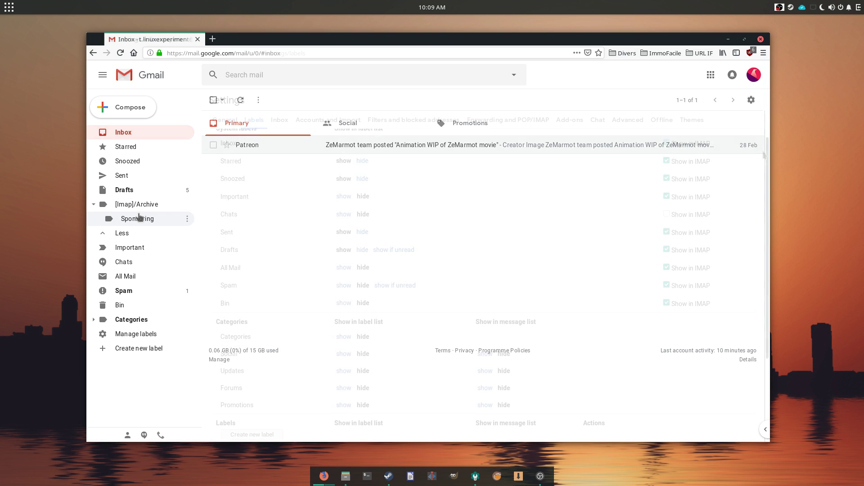
pyautogui.click(751, 99)
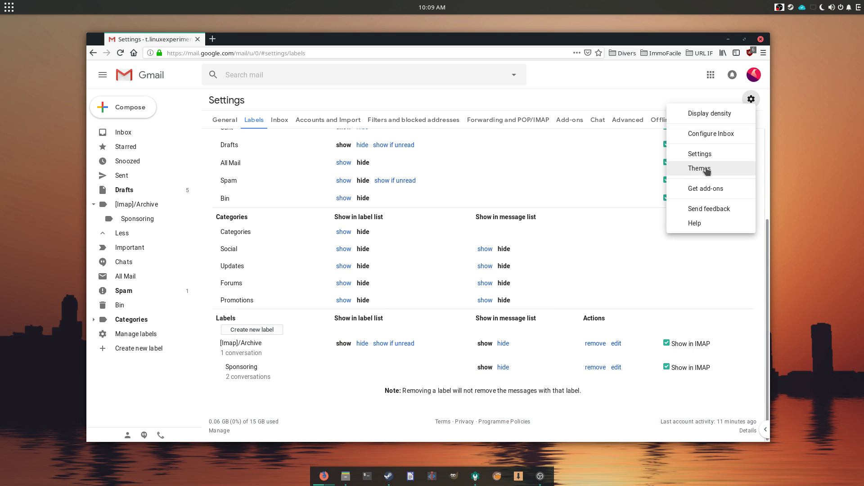
pyautogui.click(706, 170)
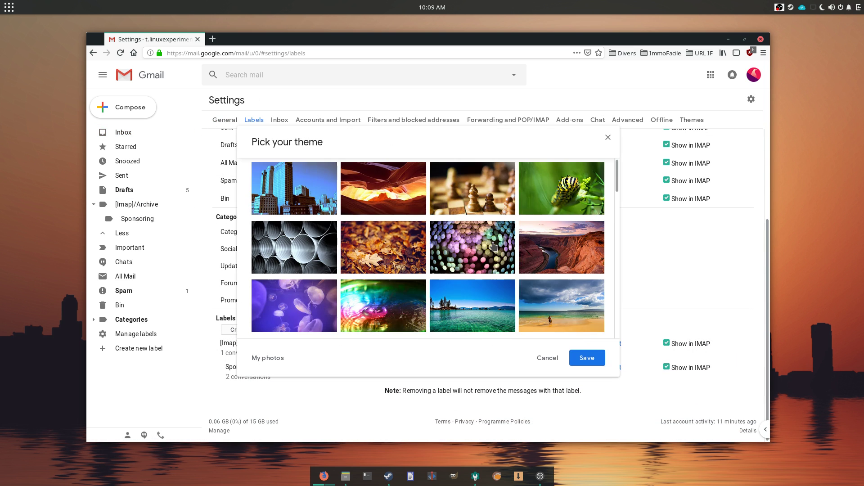
pyautogui.moveTo(617, 170); pyautogui.dragTo(632, 285)
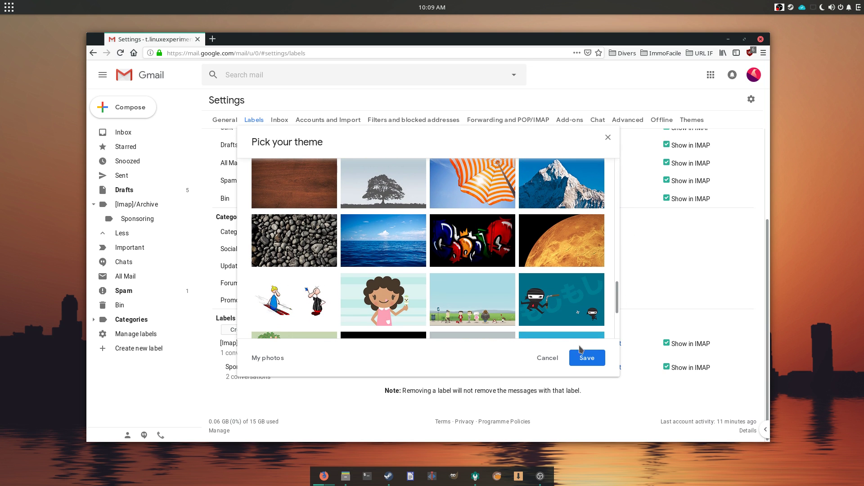
pyautogui.click(547, 358)
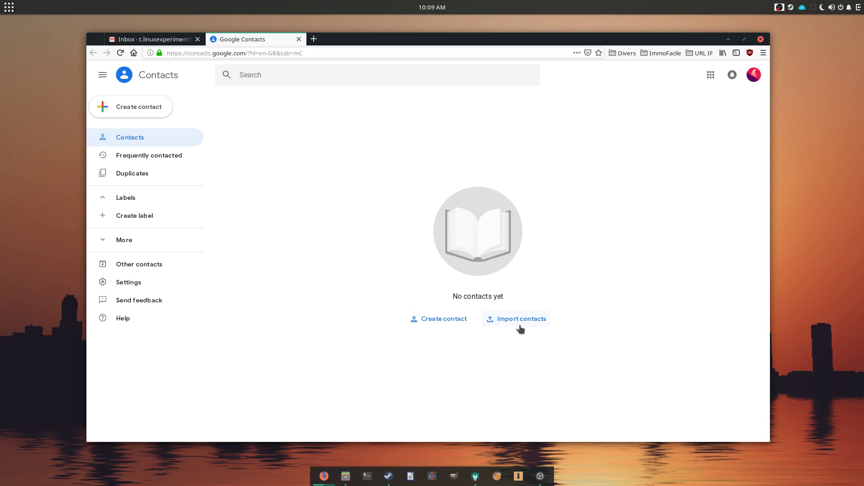
# Step: Start a contact import, return to the inbox, and cycle through Social, Promotions, then Primary
pyautogui.click(518, 321)
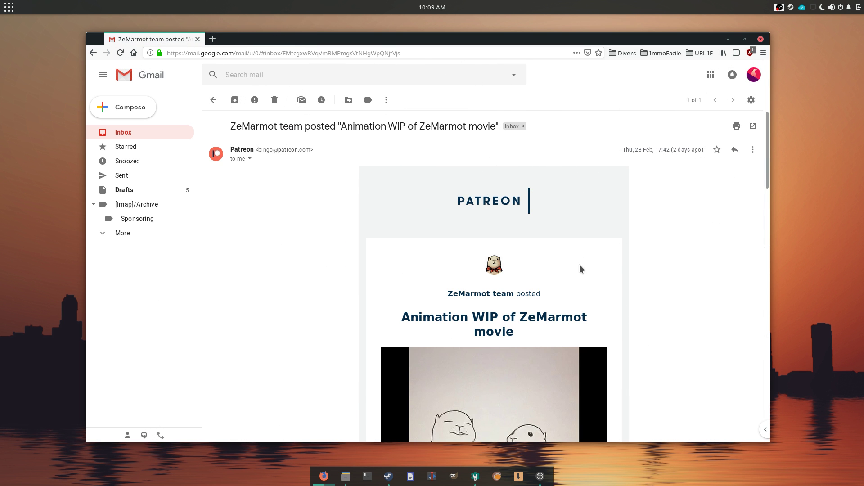
pyautogui.click(214, 100)
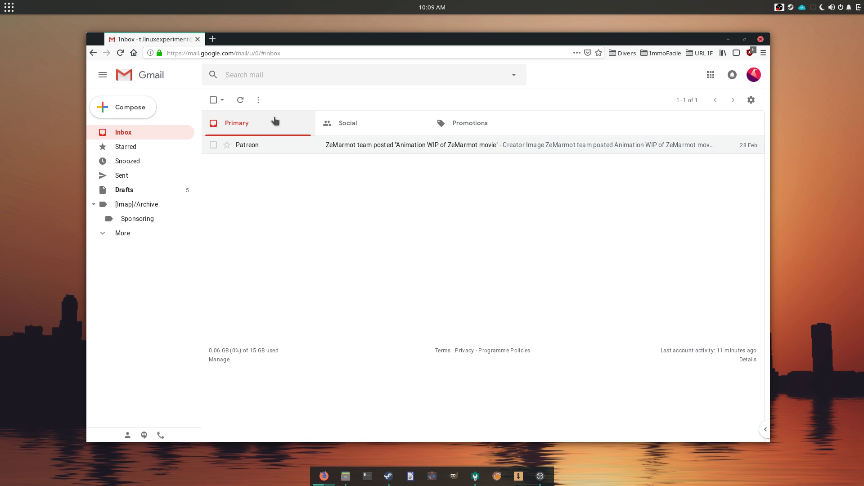
pyautogui.click(332, 122)
pyautogui.scroll(-3, 760, 130)
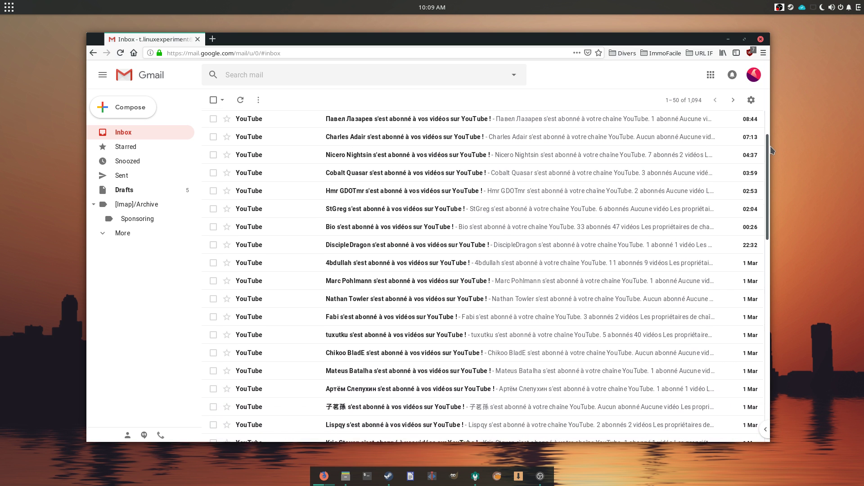
pyautogui.moveTo(770, 149); pyautogui.dragTo(760, 108)
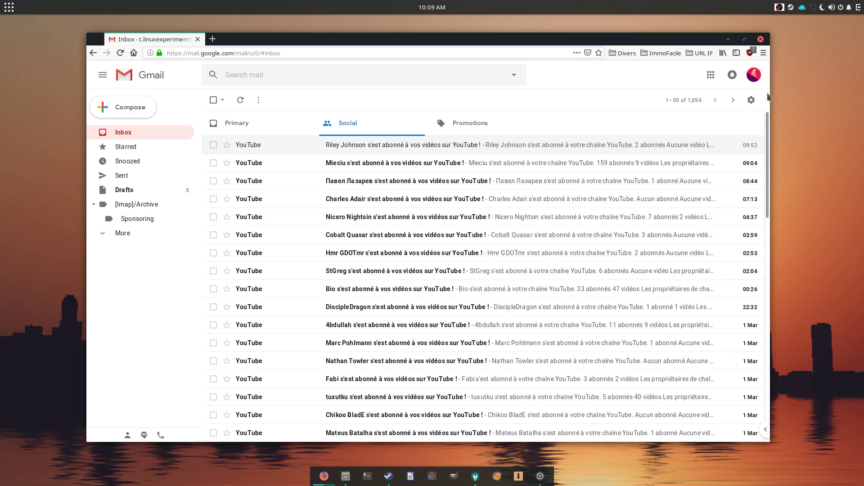
pyautogui.click(499, 129)
pyautogui.click(241, 126)
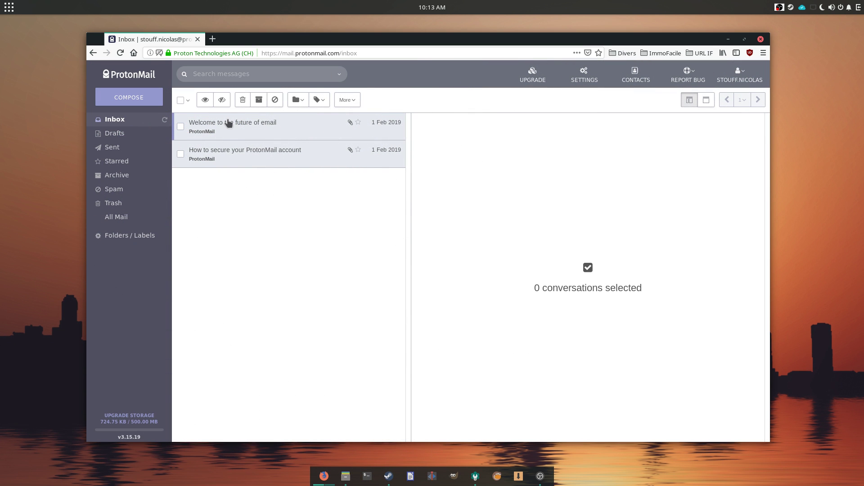
# Step: Open the 'How to secure your ProtonMail account' message and follow its header image to sign-up
pyautogui.click(247, 153)
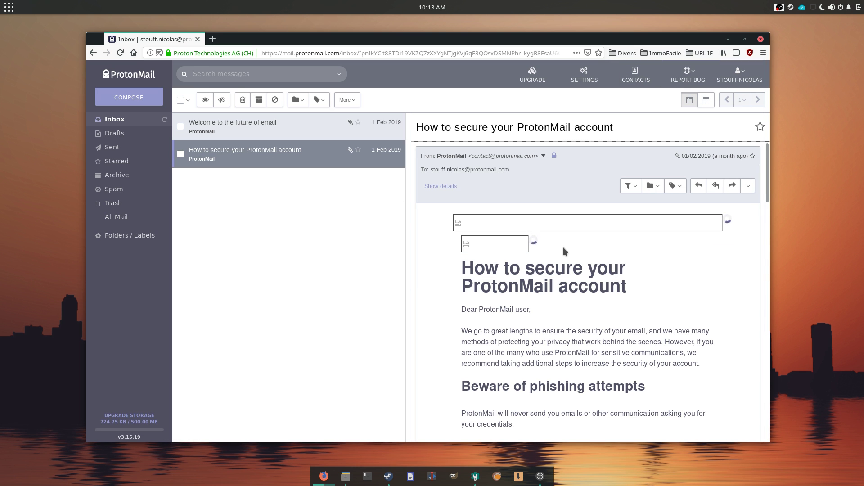
pyautogui.click(565, 251)
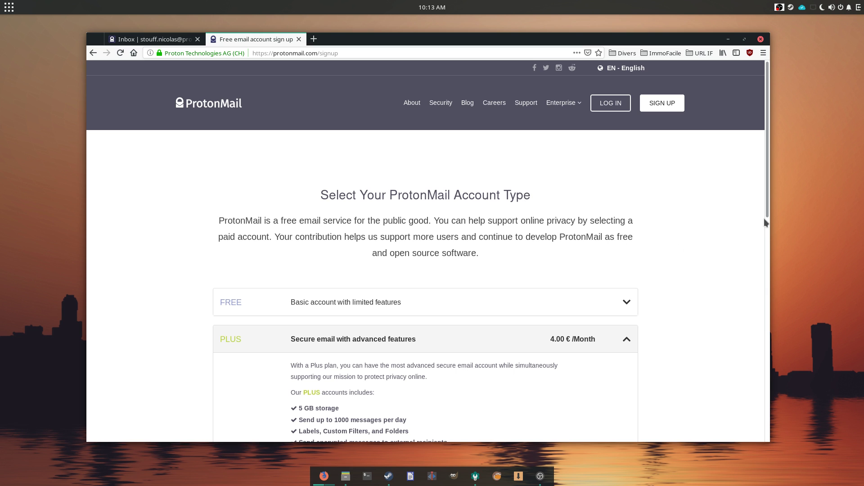
# Step: Expand the FREE plan's feature details and highlight its 150 messages per day limit
pyautogui.scroll(-3, 630, 231)
pyautogui.click(495, 243)
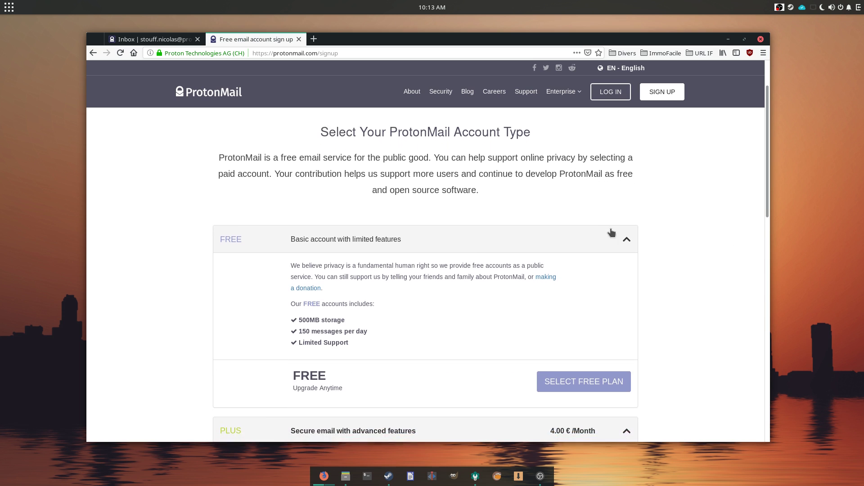
pyautogui.scroll(-3, 611, 233)
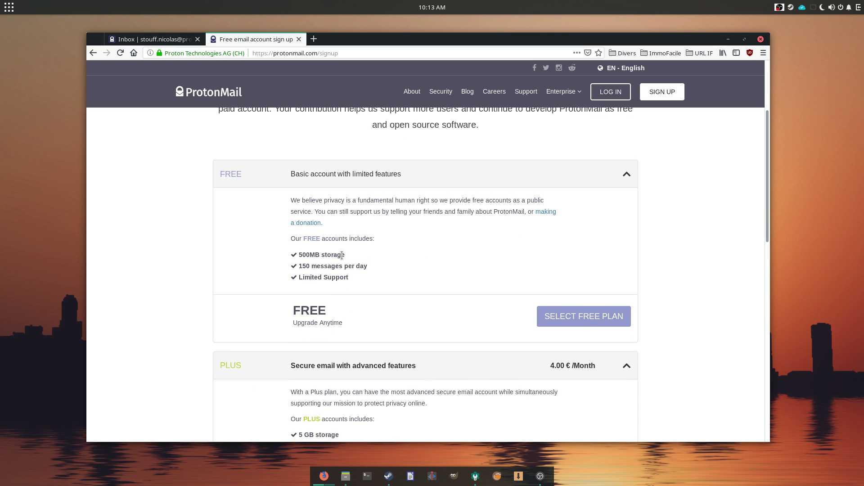
pyautogui.moveTo(368, 268); pyautogui.dragTo(299, 266)
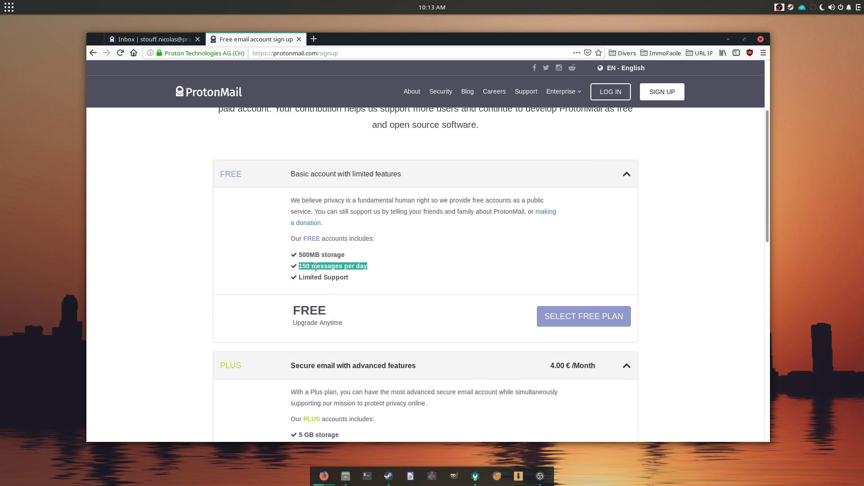
pyautogui.click(315, 267)
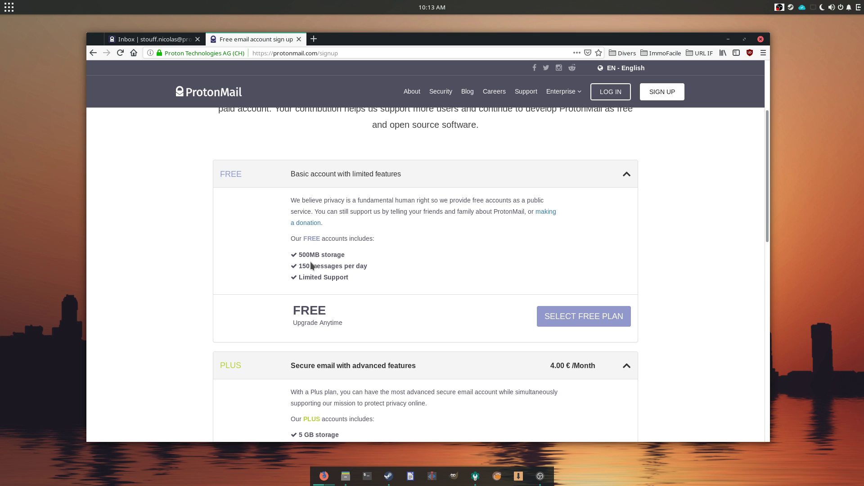
# Step: Highlight the PLUS plan's own-domain feature and close the sign-up tab with Ctrl+W
pyautogui.scroll(-4, 644, 227)
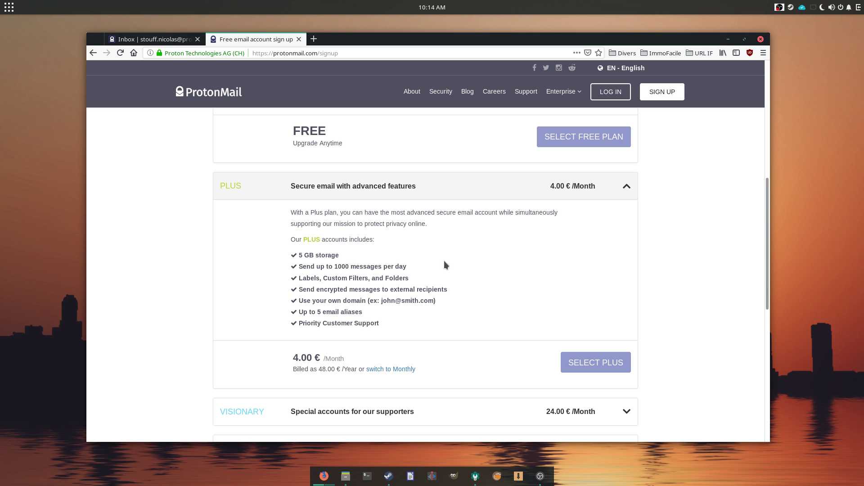
pyautogui.moveTo(300, 301); pyautogui.dragTo(420, 302)
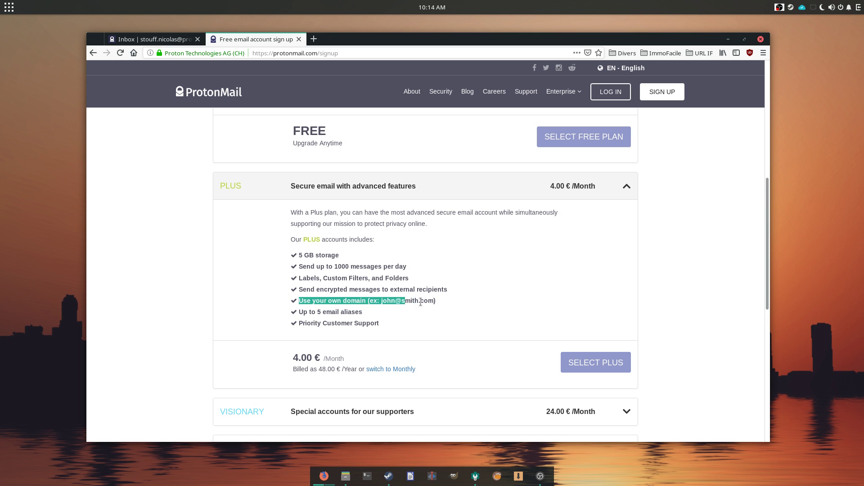
pyautogui.hotkey('ctrl', 'w')
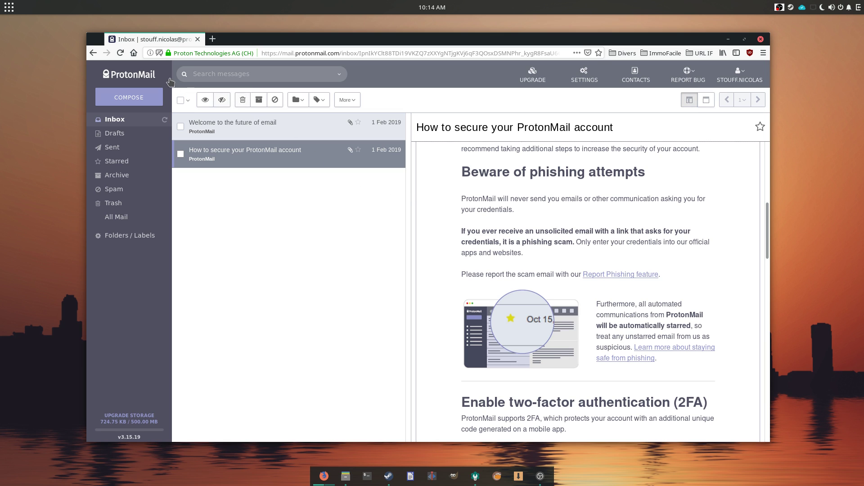
# Step: Look at the Appearance settings' custom CSS theme field, then go back
pyautogui.click(585, 74)
pyautogui.click(125, 203)
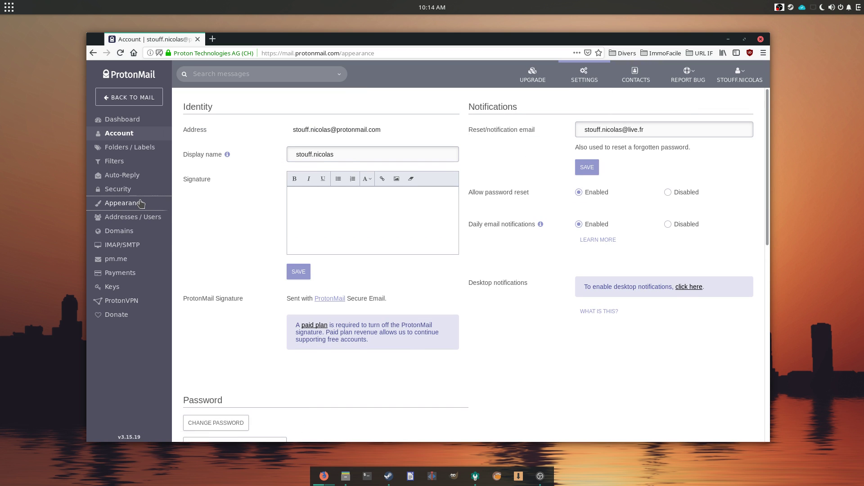
pyautogui.scroll(-3, 436, 212)
pyautogui.click(244, 284)
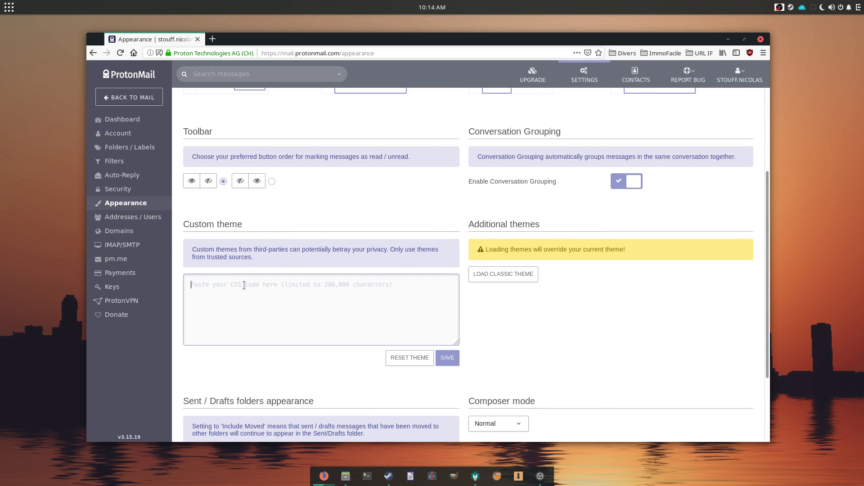
pyautogui.hotkey('alt', 'Left')
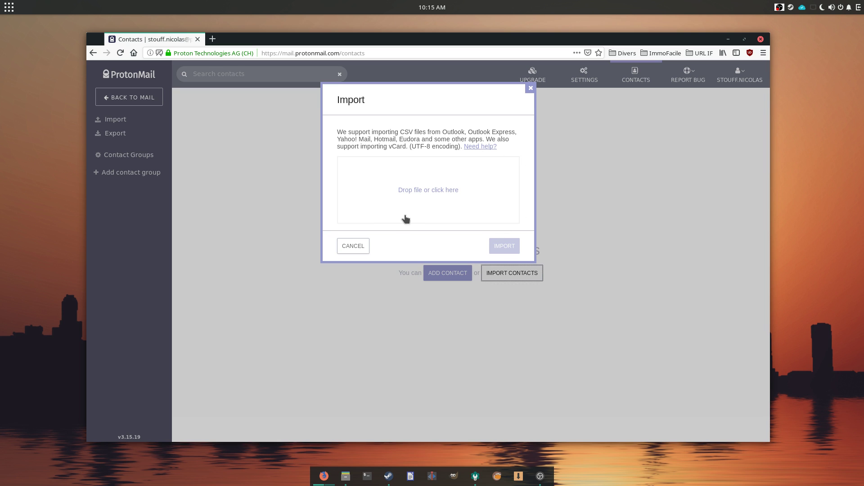
# Step: Cancel the contact import, return to mail, and open the ProtonMail Bridge page from Settings
pyautogui.click(343, 247)
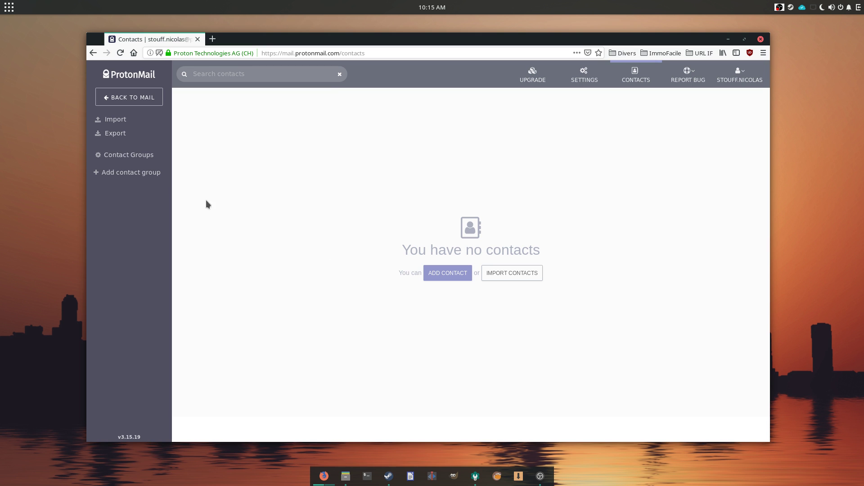
pyautogui.click(131, 98)
pyautogui.click(584, 75)
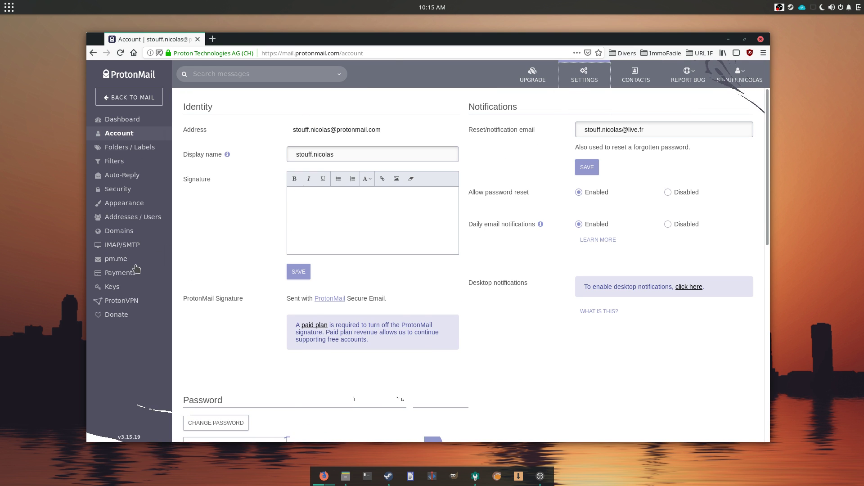
pyautogui.click(122, 244)
pyautogui.scroll(-2, 507, 207)
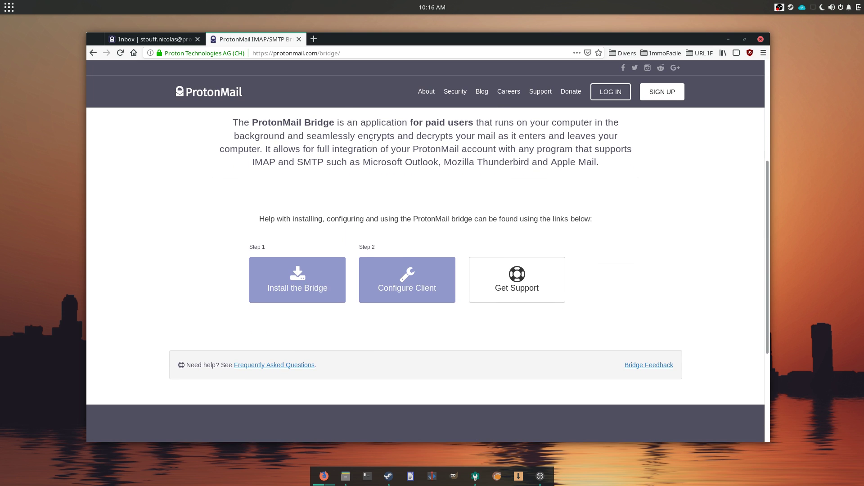
# Step: Highlight parts of the Bridge description and the Beta label on the Linux download
pyautogui.moveTo(232, 120); pyautogui.dragTo(643, 121)
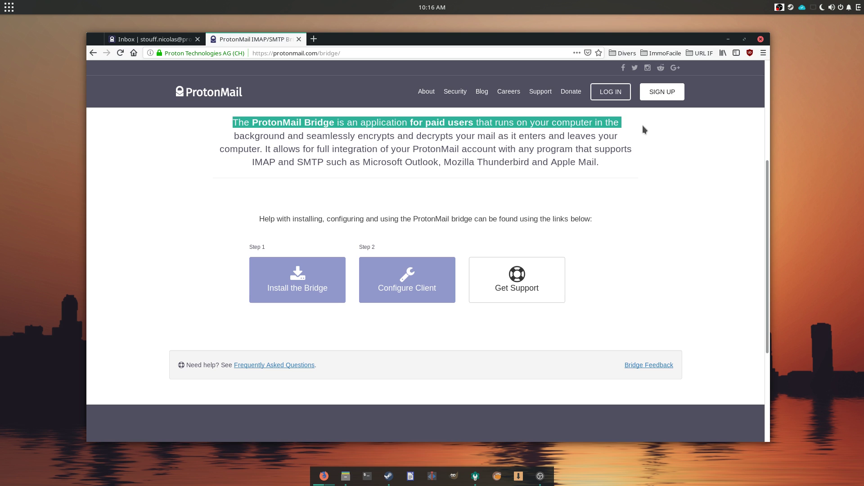
pyautogui.click(643, 130)
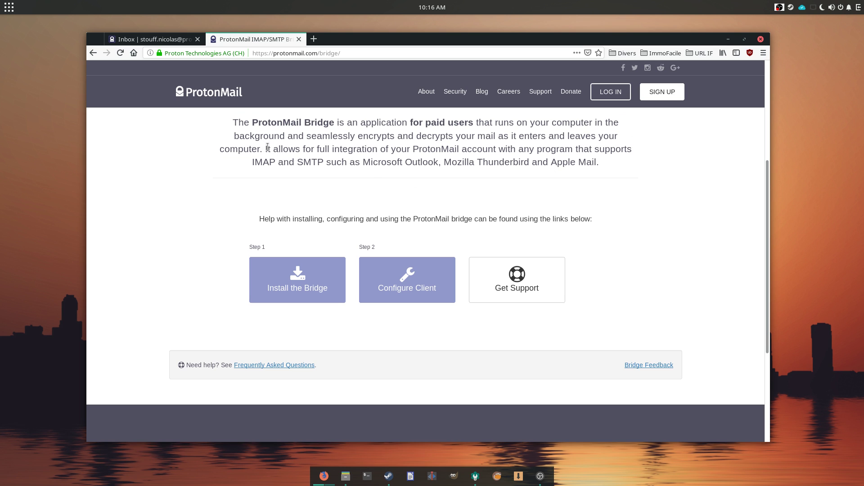
pyautogui.moveTo(268, 147); pyautogui.dragTo(367, 162)
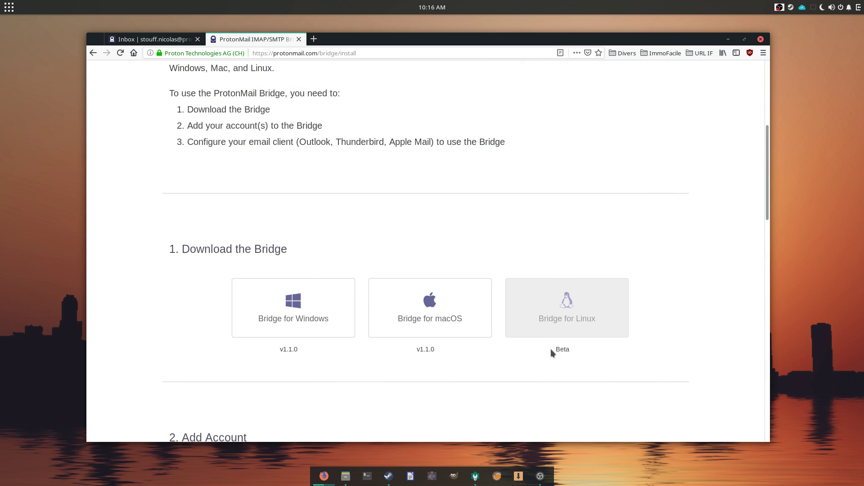
pyautogui.moveTo(554, 351); pyautogui.dragTo(581, 353)
pyautogui.moveTo(564, 350)
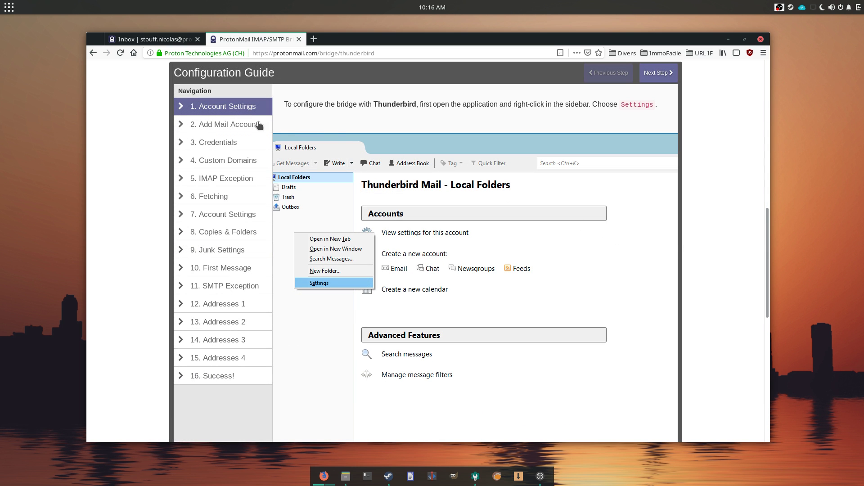
# Step: Check the guide's Add Mail Account and Credentials steps, then open ProtonMail's Security settings
pyautogui.click(259, 125)
pyautogui.click(216, 142)
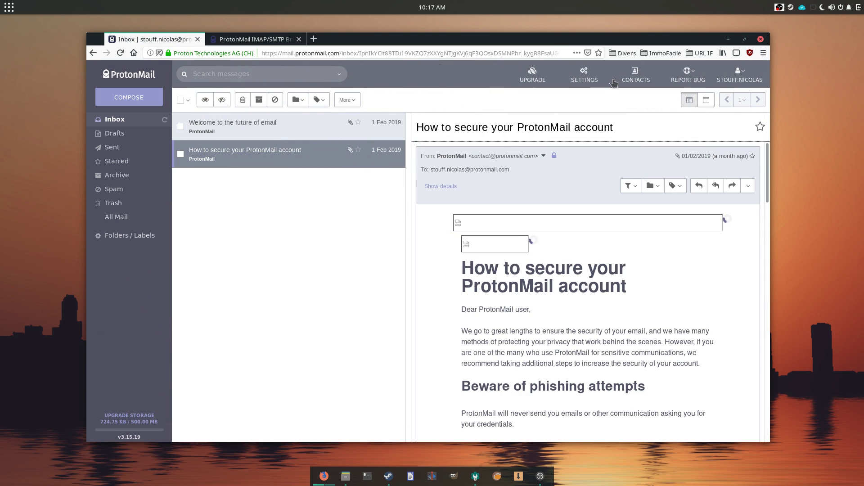
pyautogui.click(250, 127)
pyautogui.click(598, 74)
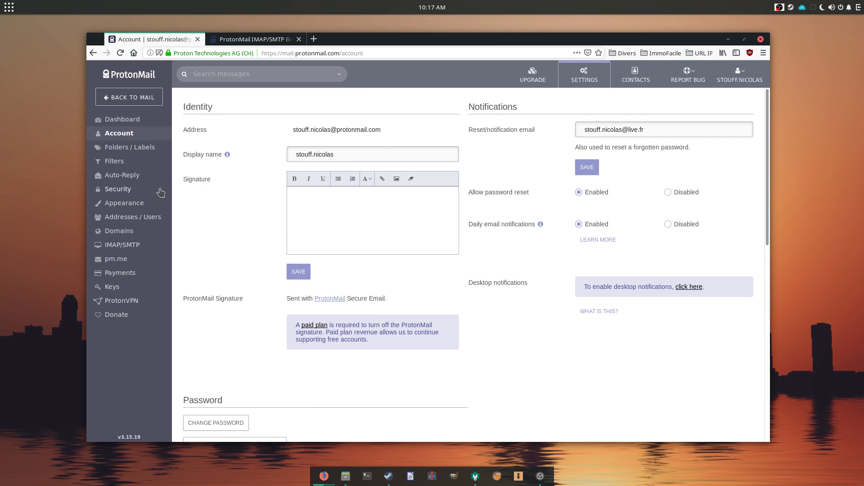
pyautogui.click(145, 191)
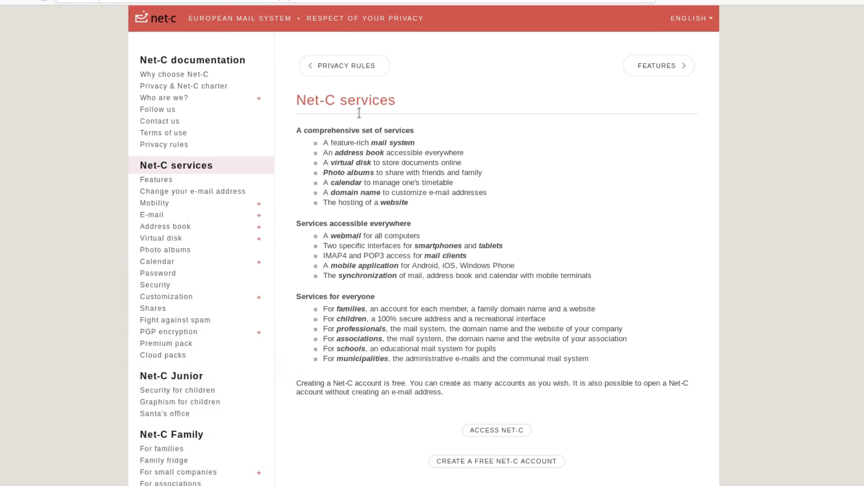
pyautogui.moveTo(323, 143); pyautogui.dragTo(464, 146)
pyautogui.click(465, 145)
pyautogui.tripleClick(399, 165)
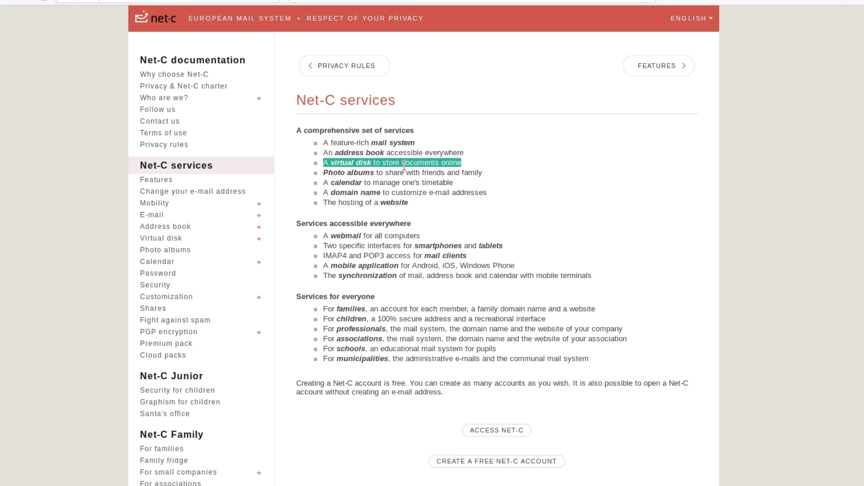
pyautogui.tripleClick(407, 153)
pyautogui.tripleClick(408, 182)
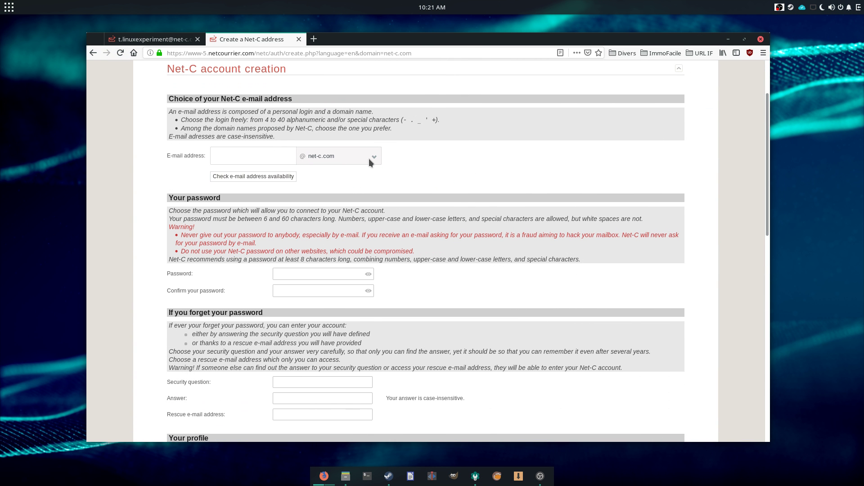
# Step: Browse the Net-C address domain list and the date-of-birth month choices on the sign-up form
pyautogui.click(369, 159)
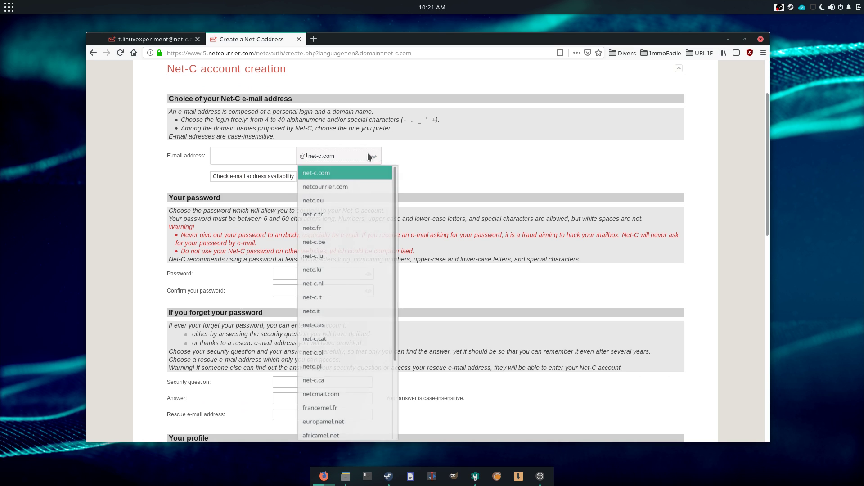
pyautogui.moveTo(394, 175); pyautogui.dragTo(397, 280)
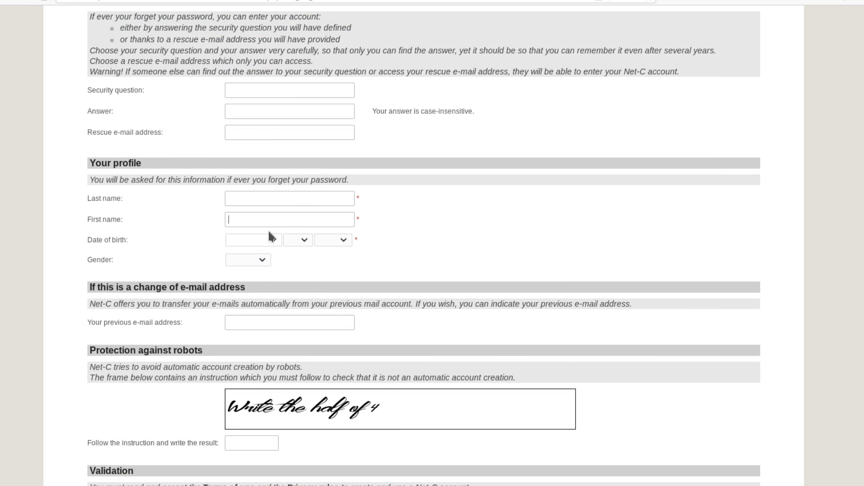
pyautogui.click(269, 239)
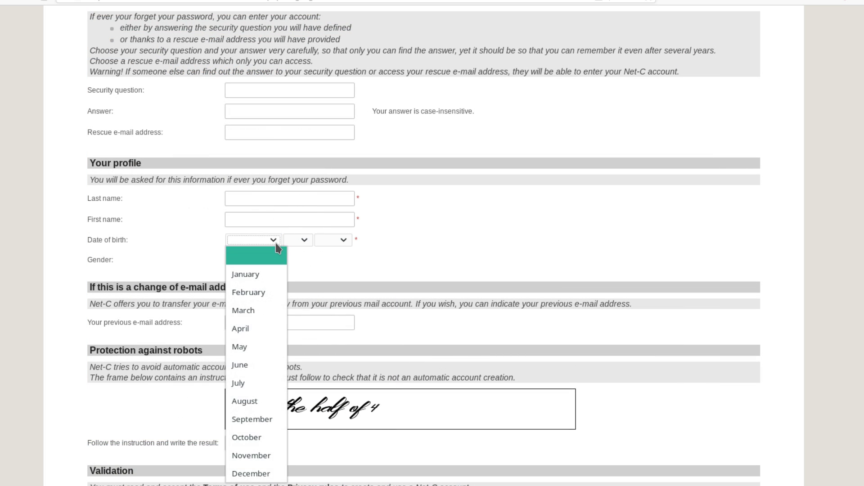
# Step: Scroll down through the Net-C Privacy Rules page and back up to the top
pyautogui.scroll(-3, 754, 149)
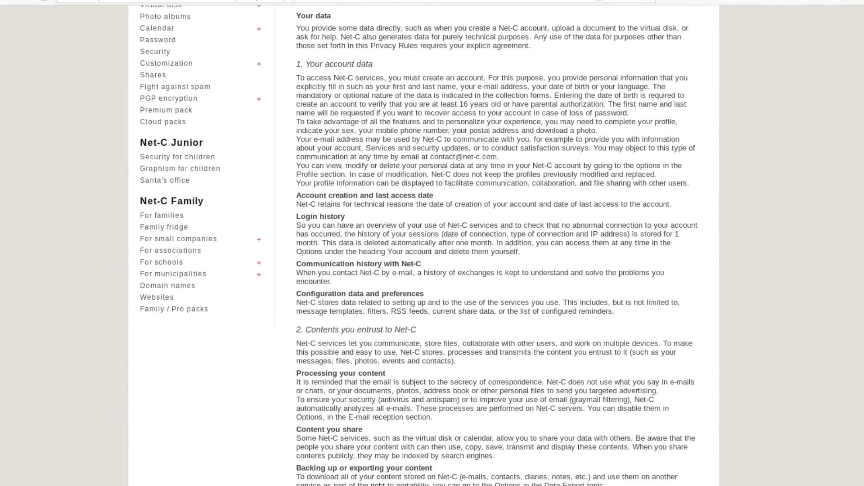
pyautogui.scroll(-20, 495, 243)
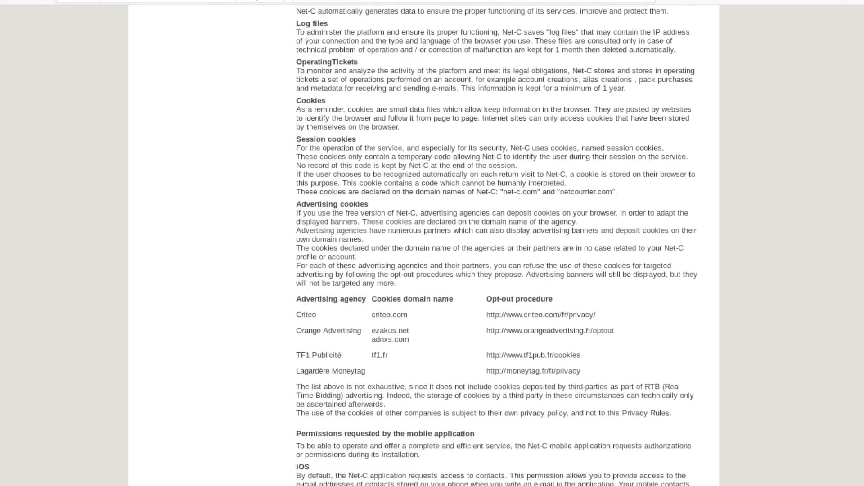
pyautogui.scroll(-5, 424, 245)
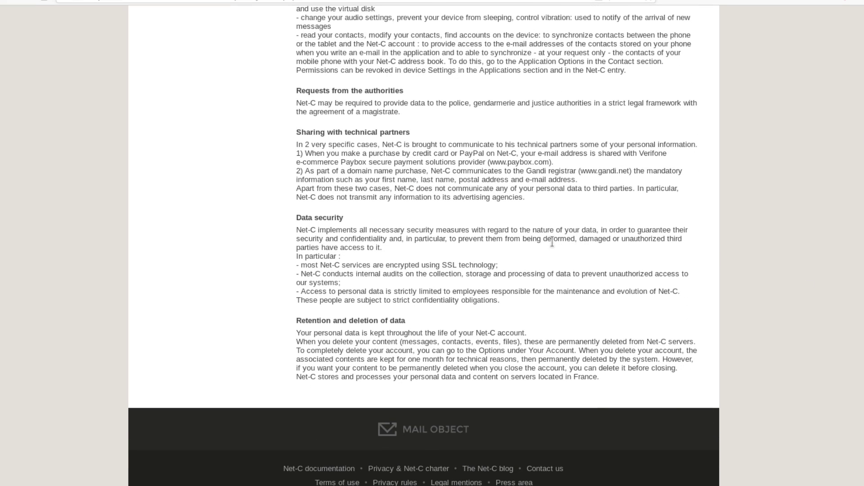
pyautogui.scroll(5, 552, 242)
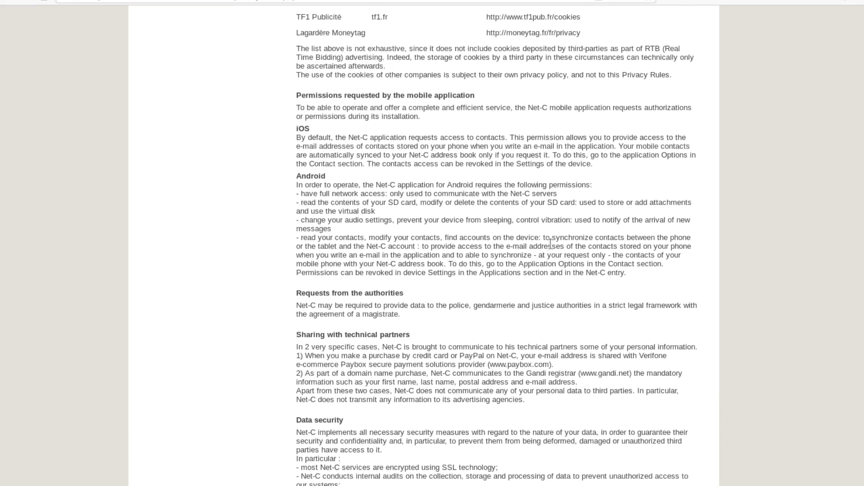
pyautogui.scroll(2, 550, 244)
pyautogui.scroll(2, 550, 243)
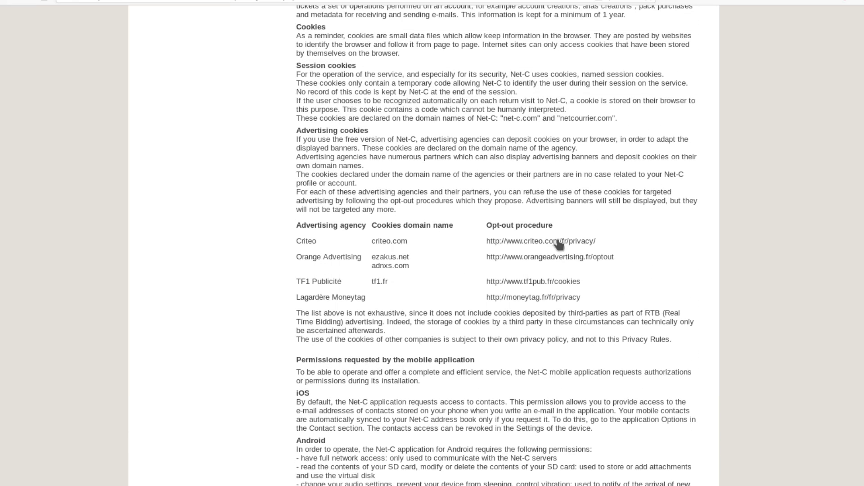
pyautogui.scroll(3, 559, 244)
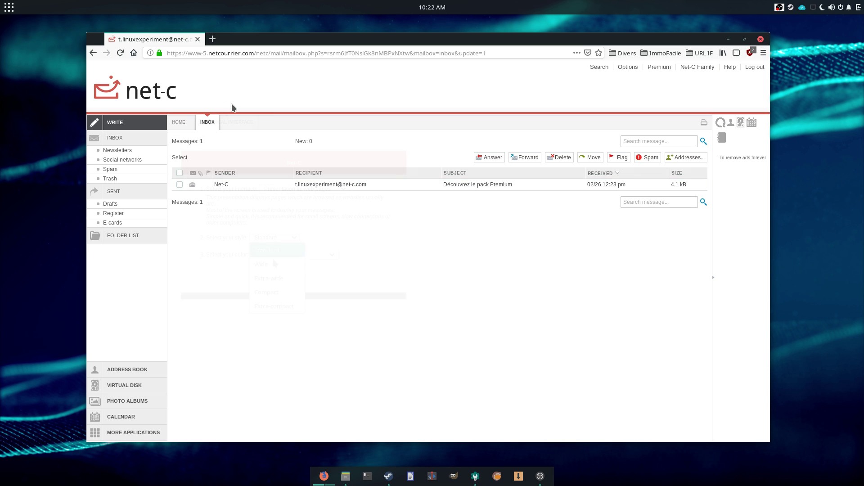
# Step: Set Net-C's webmail interface colour to Blue and validate the change
pyautogui.click(294, 258)
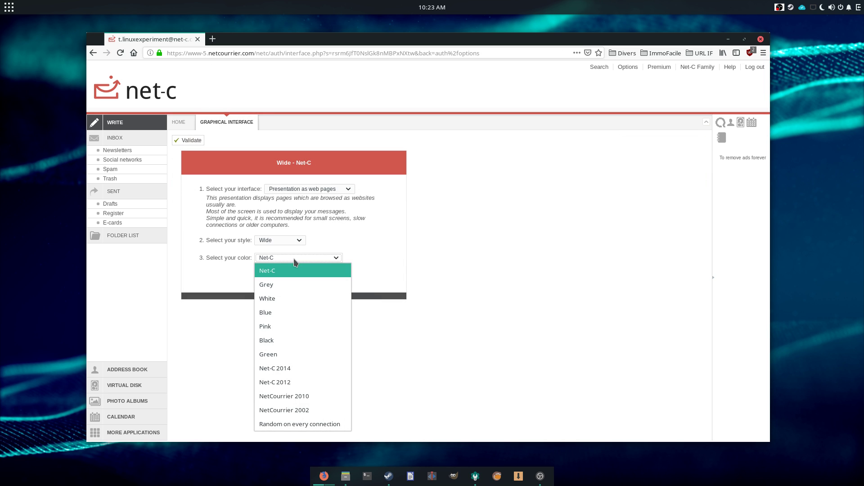
pyautogui.click(299, 310)
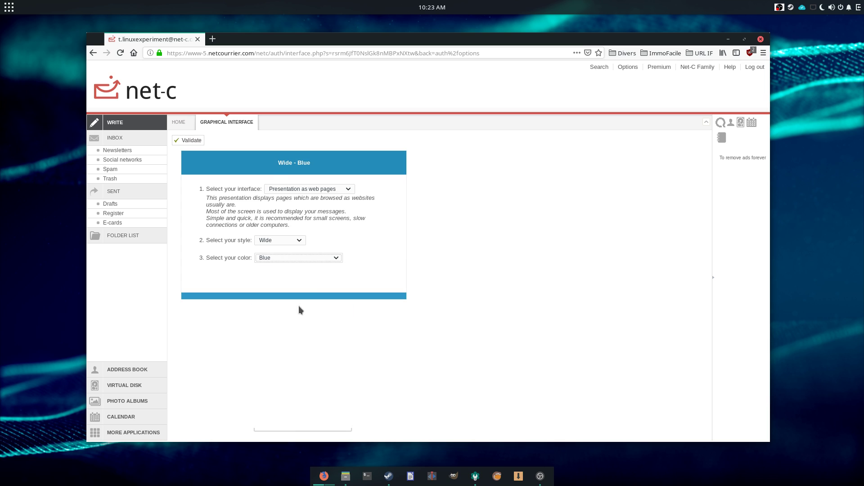
pyautogui.click(186, 141)
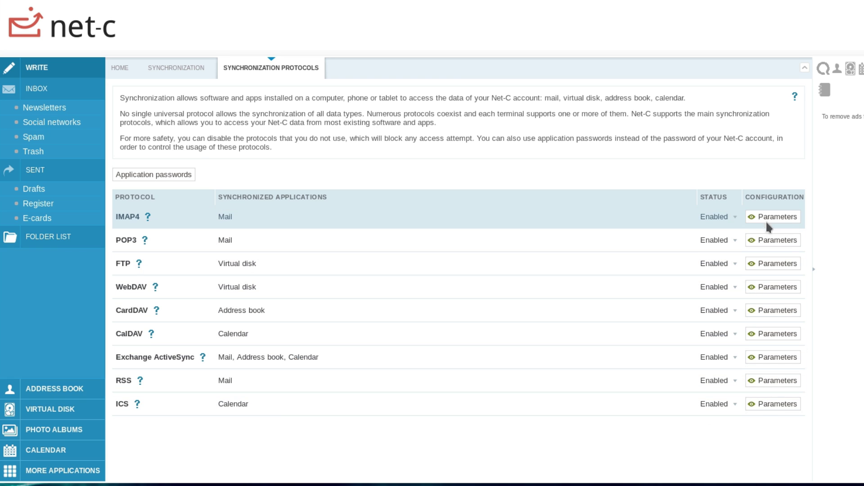
# Step: View and close the IMAP4 server parameters, then show the FTP connection parameters
pyautogui.click(793, 219)
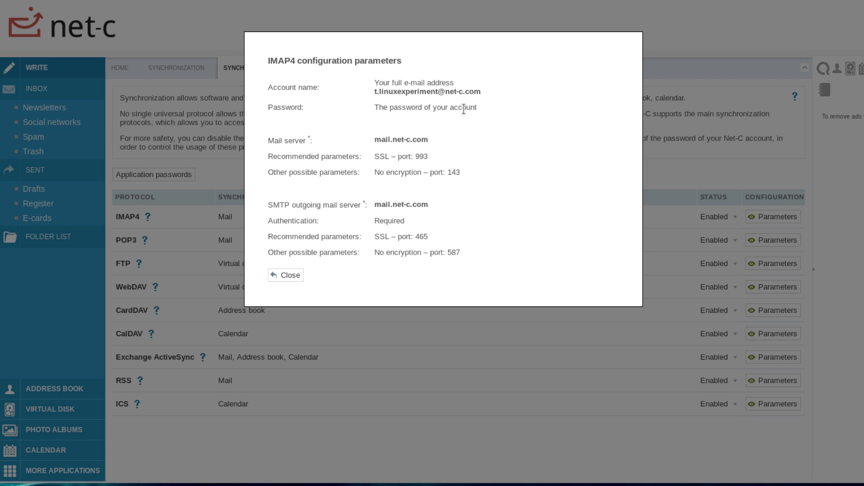
pyautogui.click(285, 279)
pyautogui.click(769, 264)
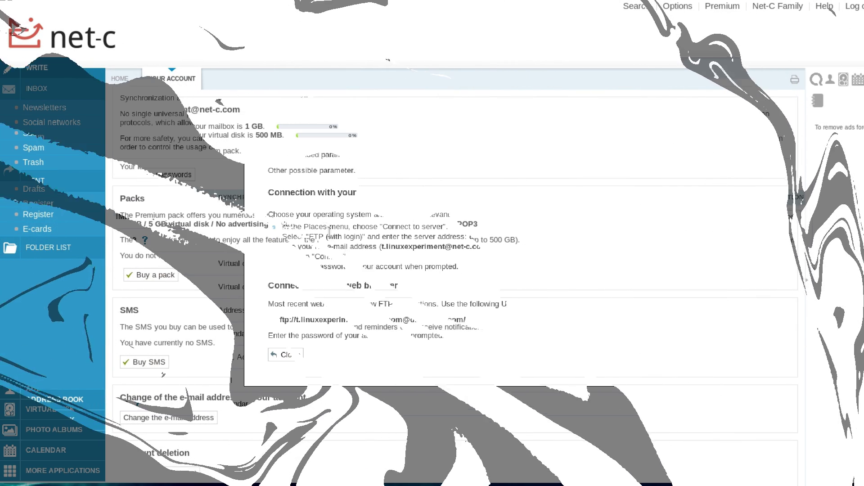
# Step: Highlight the Premium pack feature list, then show the packs available to buy
pyautogui.moveTo(118, 222); pyautogui.dragTo(479, 225)
pyautogui.click(496, 227)
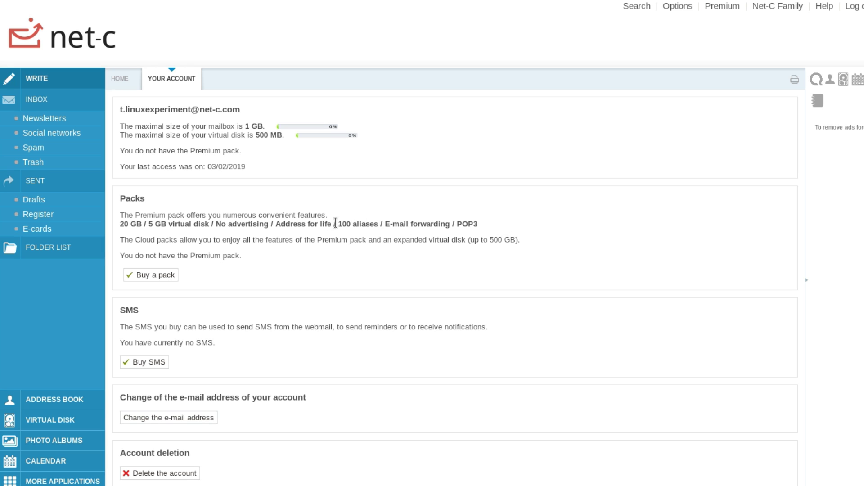
pyautogui.doubleClick(290, 225)
pyautogui.click(220, 204)
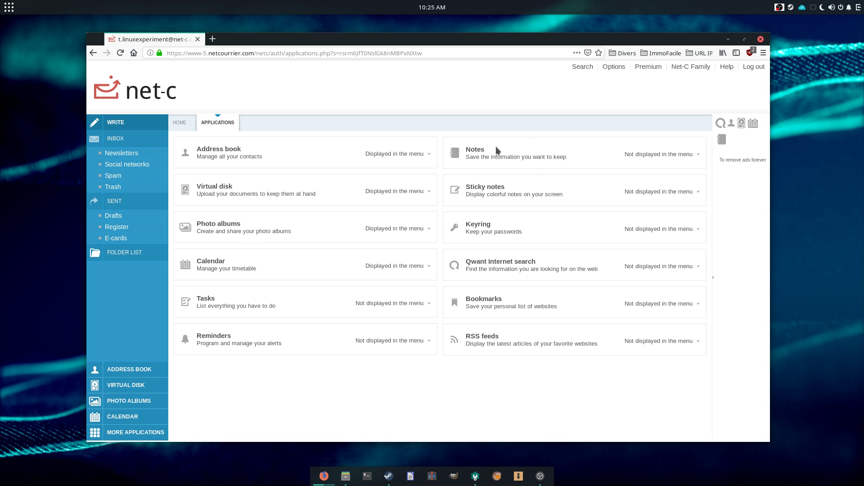
# Step: Open the 'Découvrez le pack Premium' message, show its images and hide the ad column
pyautogui.hotkey('alt', 'Left')
pyautogui.scroll(-3, 558, 252)
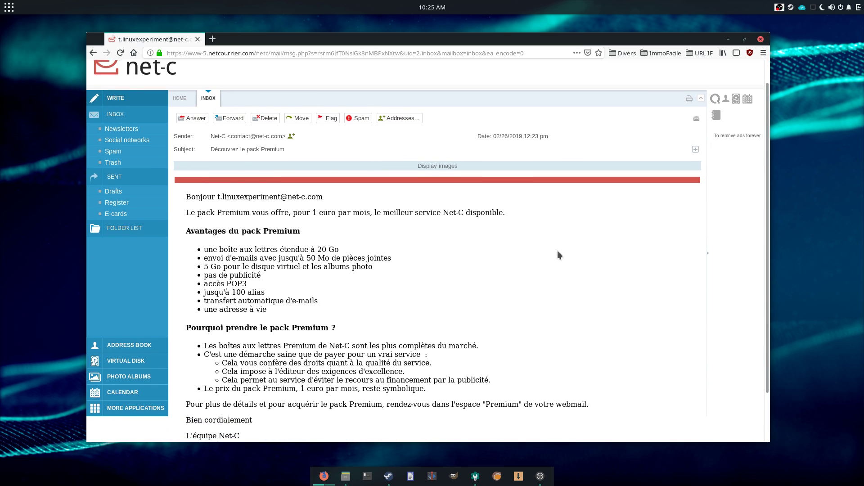
pyautogui.click(446, 117)
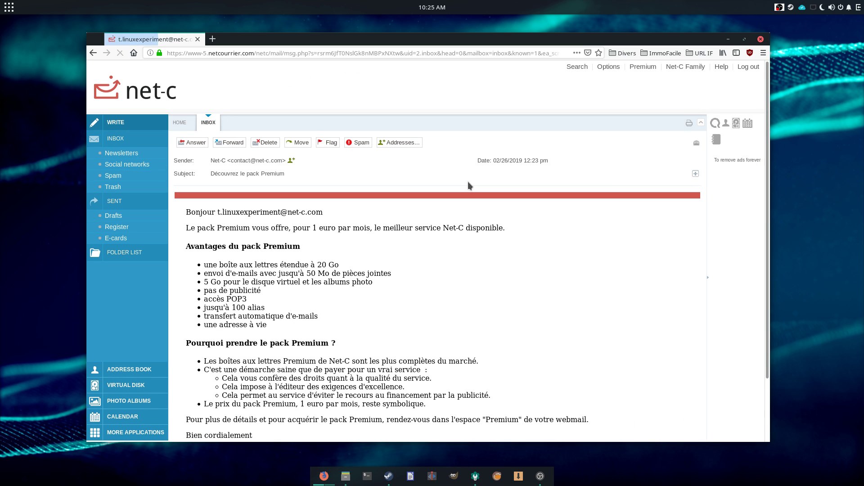
pyautogui.scroll(-2, 490, 210)
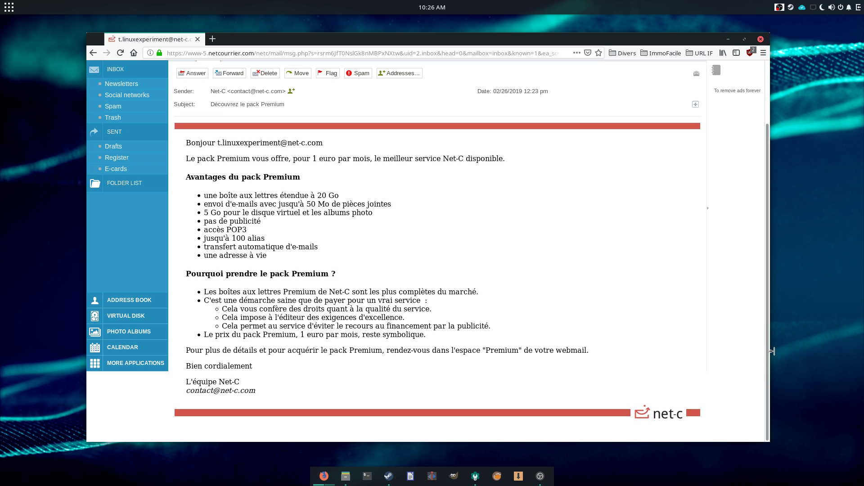
pyautogui.moveTo(769, 362); pyautogui.dragTo(767, 282)
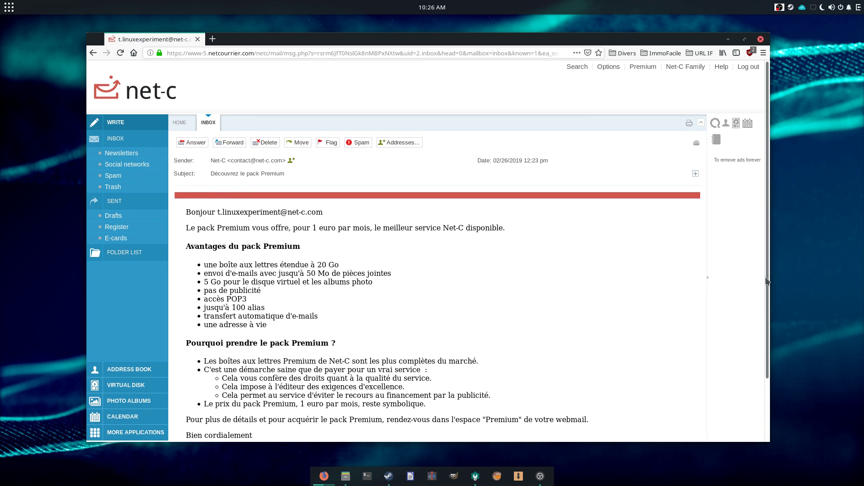
pyautogui.click(706, 277)
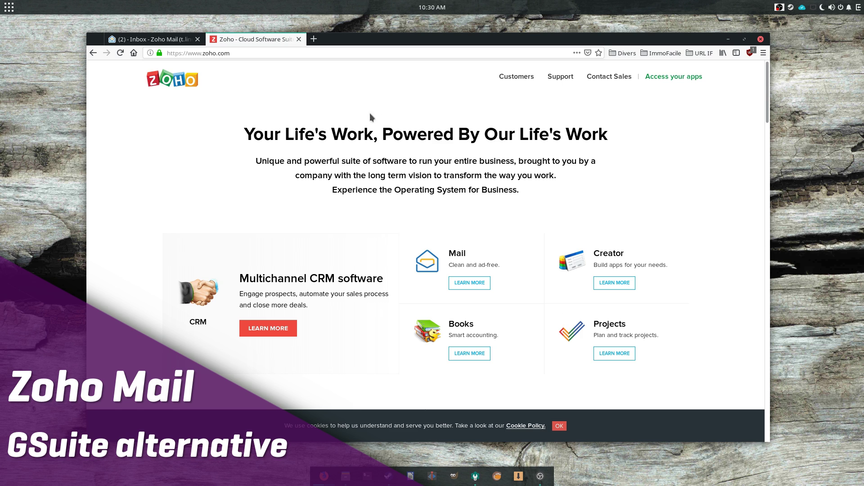
# Step: Scroll down the zoho.com homepage past the app tiles and Bundles section
pyautogui.scroll(-3, 715, 173)
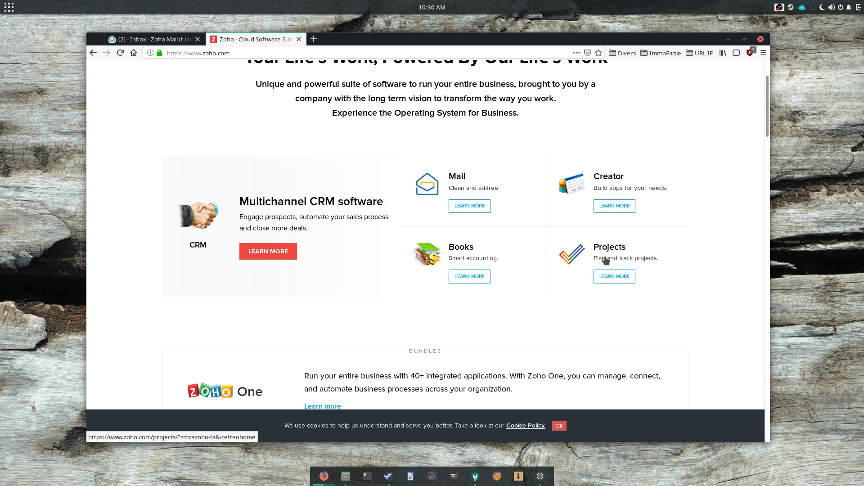
pyautogui.scroll(-5, 649, 273)
pyautogui.scroll(-6, 650, 268)
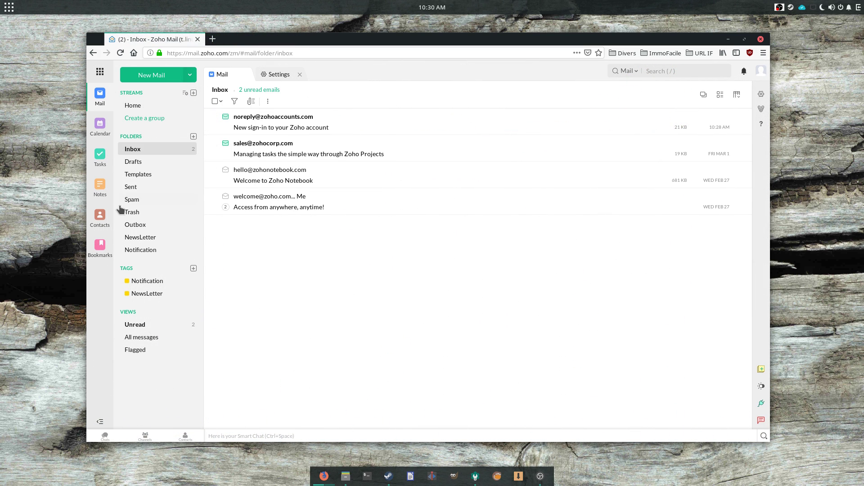
# Step: Visit Contacts, Calendar, Tasks and Notes in Zoho Mail, then return to Mail
pyautogui.click(100, 215)
pyautogui.click(99, 125)
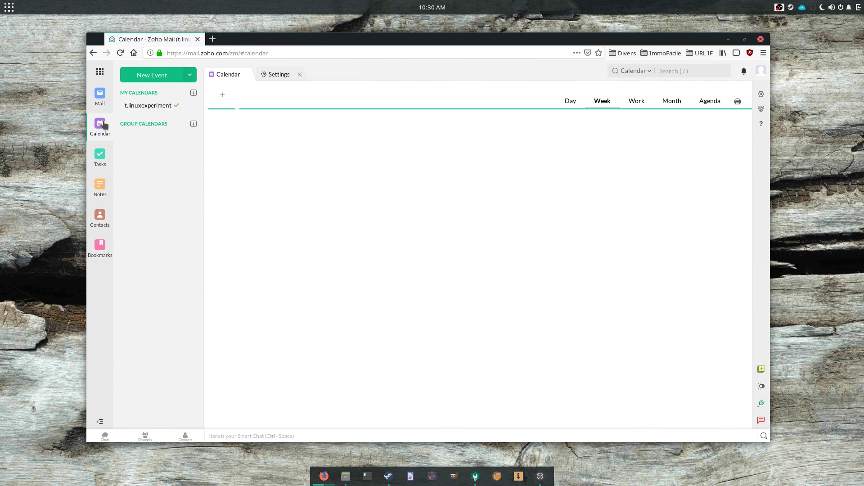
pyautogui.click(98, 162)
pyautogui.click(103, 192)
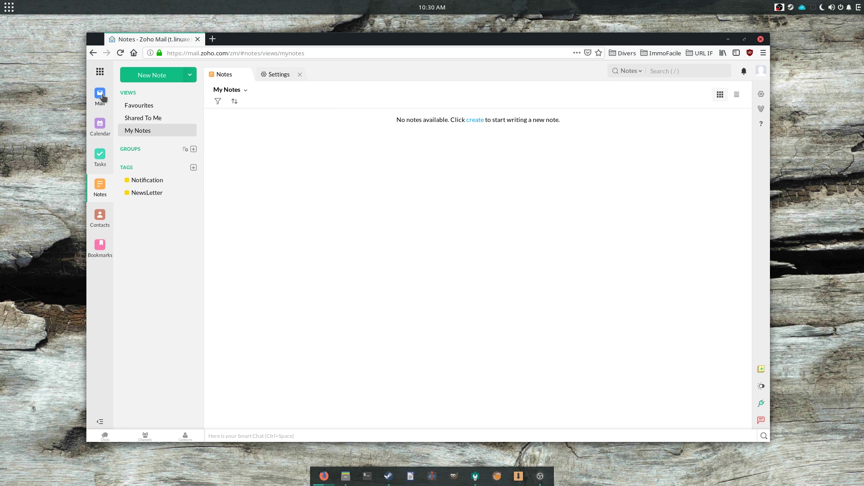
pyautogui.click(101, 95)
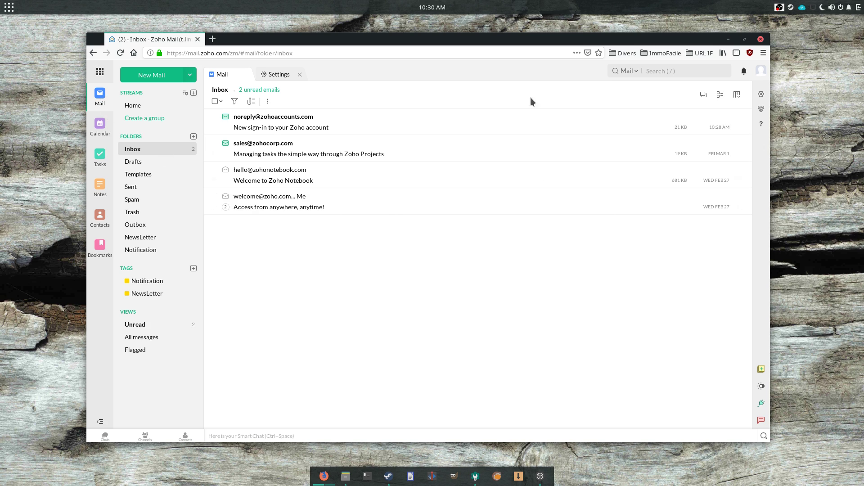
# Step: Delete the 'Access from anywhere' and 'Welcome to Zoho Notebook' emails
pyautogui.click(214, 196)
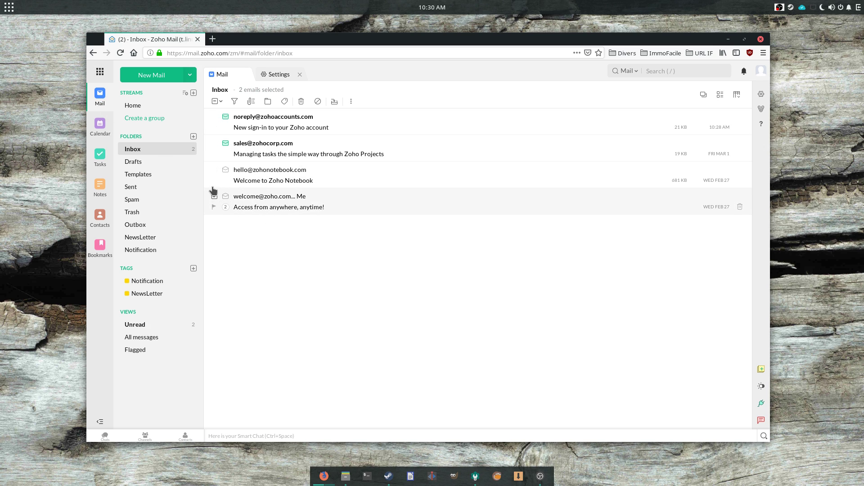
pyautogui.click(214, 170)
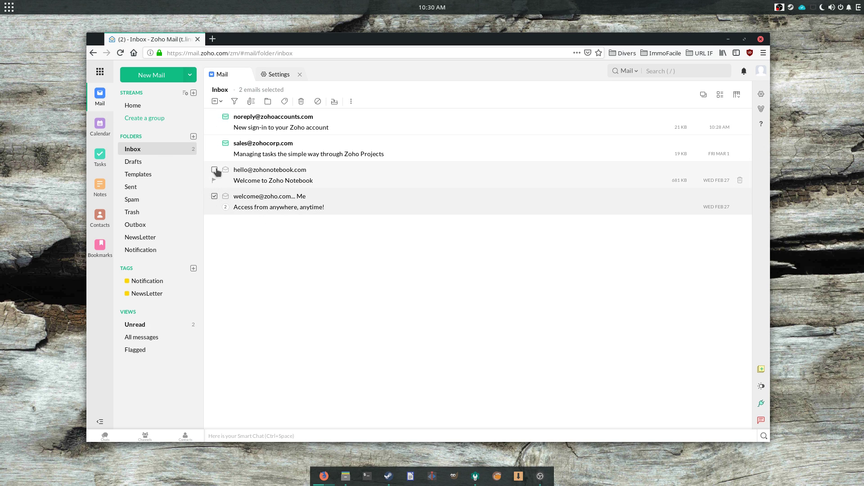
pyautogui.click(301, 101)
# Step: Open the Managing tasks email and the New sign-in security alert
pyautogui.click(285, 155)
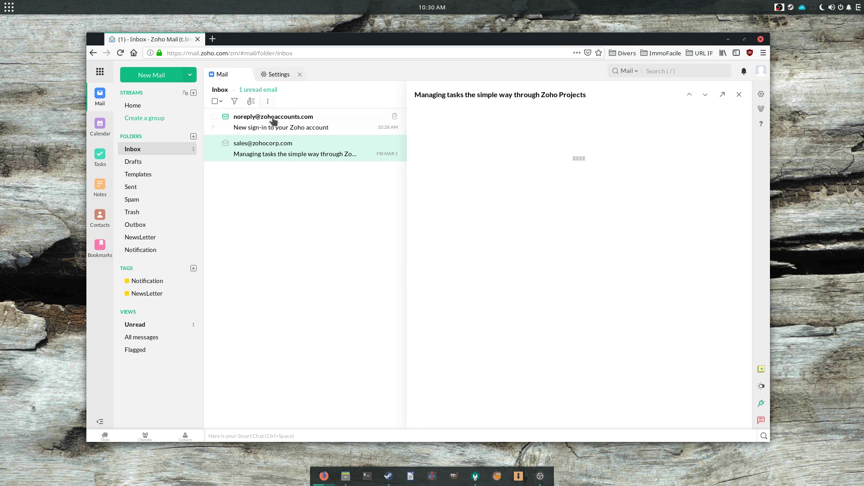
pyautogui.click(336, 124)
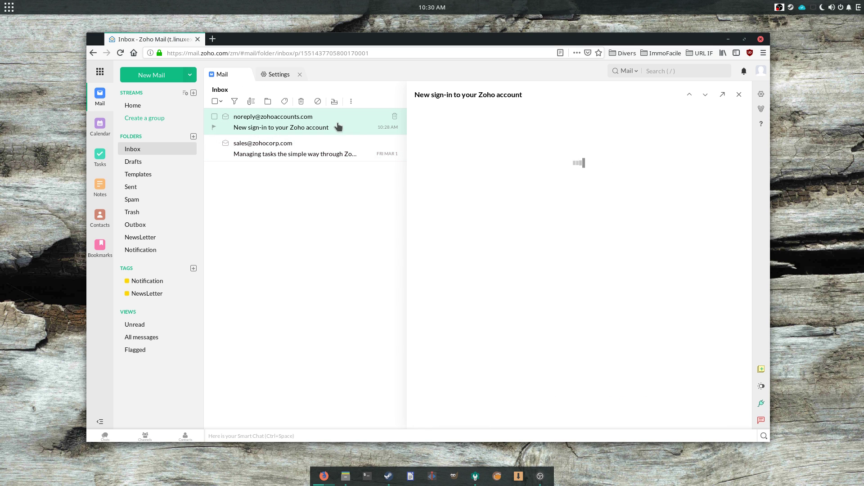
pyautogui.click(295, 157)
# Step: Try the Cobalt Blue, Fern Green and Tangerine Yellow themes, settling on dark Cardinal Red
pyautogui.click(739, 94)
pyautogui.click(761, 94)
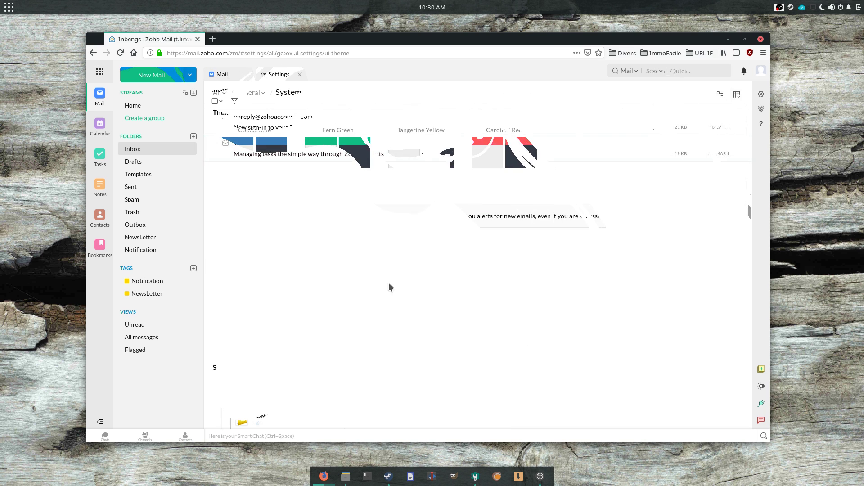
pyautogui.click(271, 157)
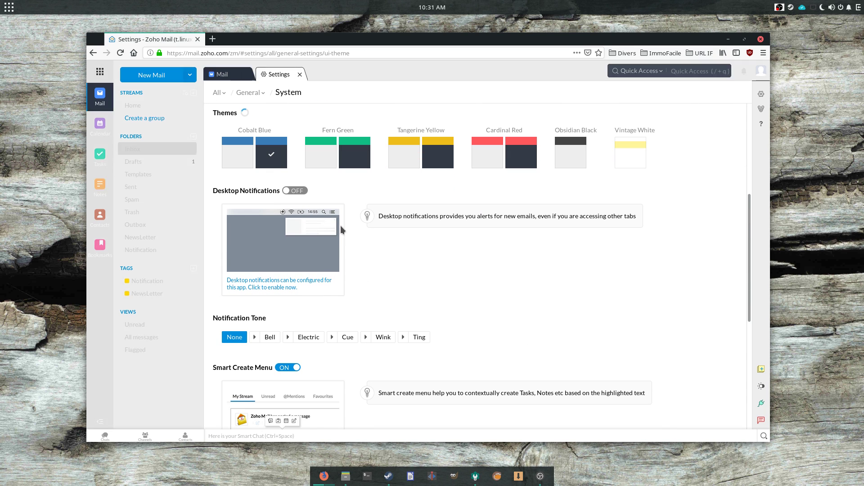
pyautogui.click(335, 163)
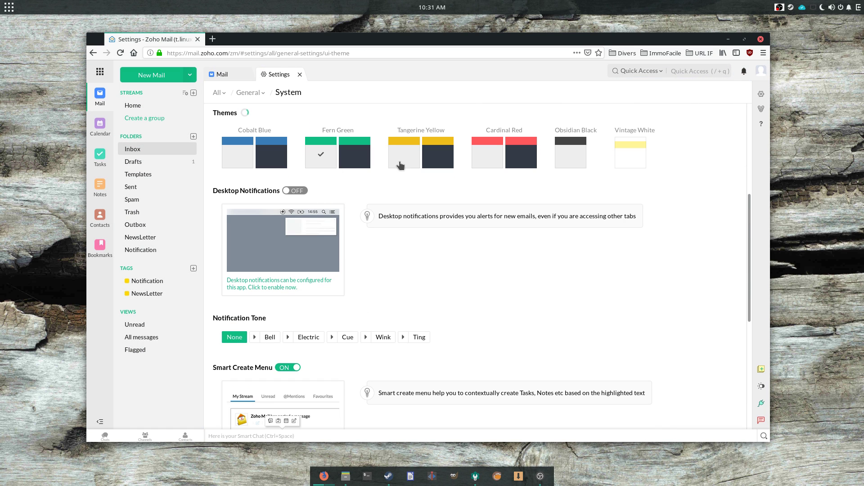
pyautogui.click(402, 165)
pyautogui.click(512, 156)
# Step: Open and discard an empty new email, then scroll through the settings overview
pyautogui.click(299, 74)
pyautogui.click(167, 75)
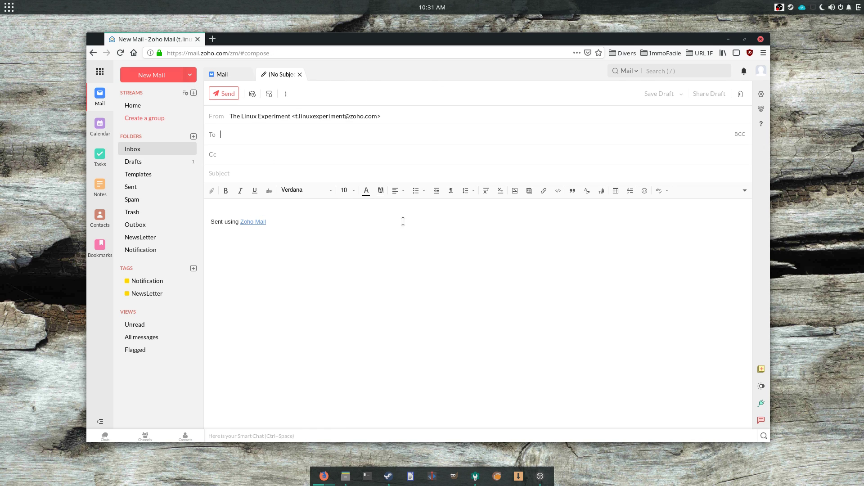
pyautogui.click(300, 75)
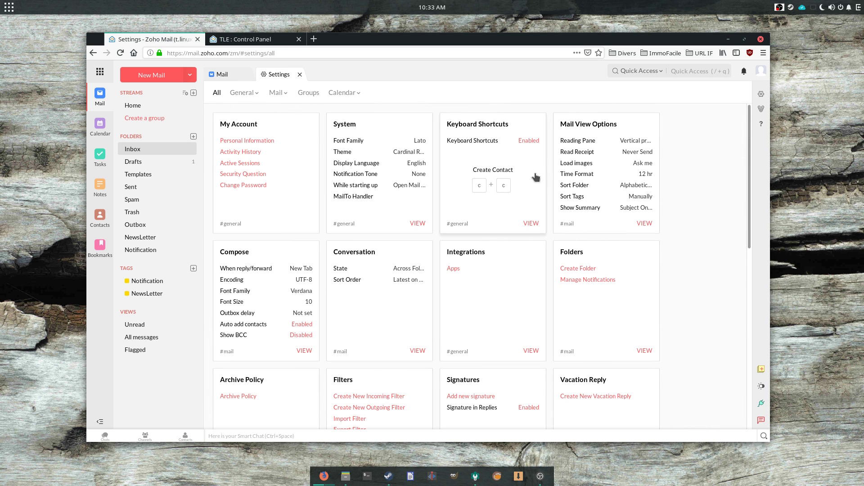
pyautogui.scroll(-5, 428, 286)
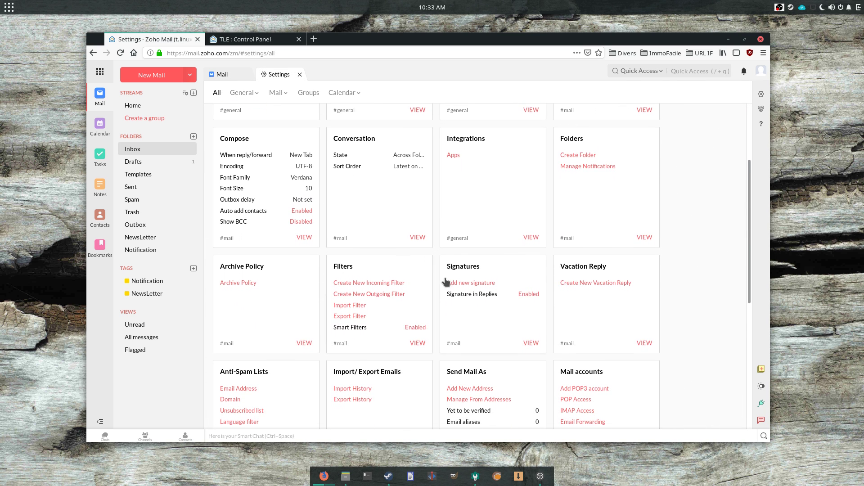
pyautogui.scroll(-8, 446, 281)
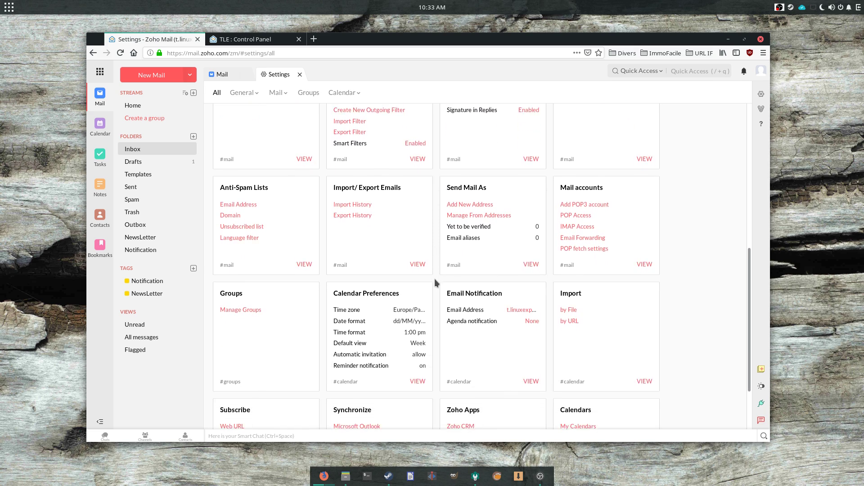
pyautogui.scroll(-2, 435, 282)
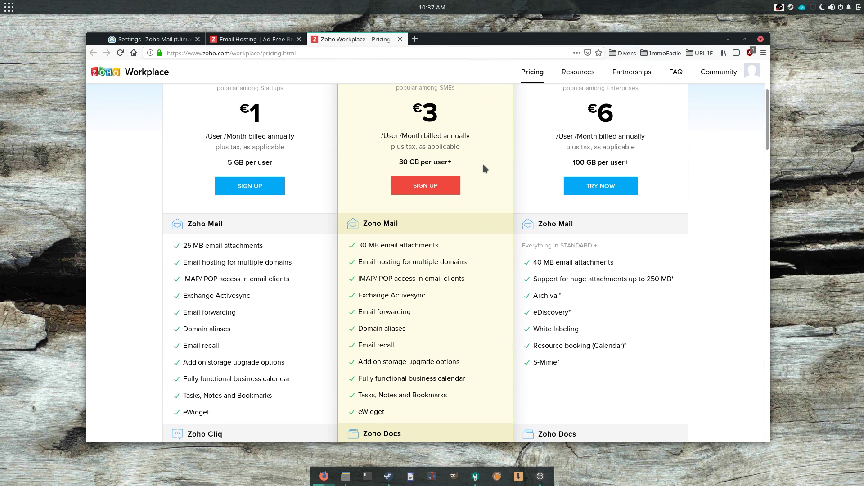
# Step: Browse the Zoho Workplace plans, highlighting the 100 GB per user storage and €6 price
pyautogui.scroll(-3, 482, 167)
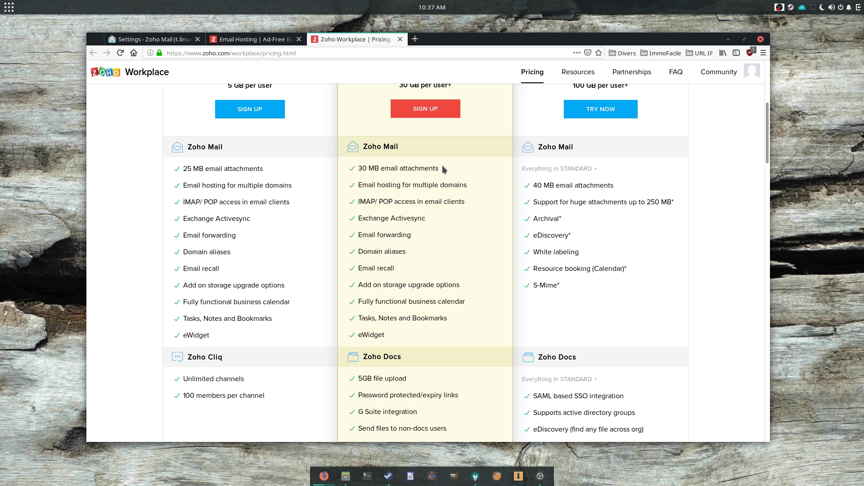
pyautogui.scroll(3, 443, 185)
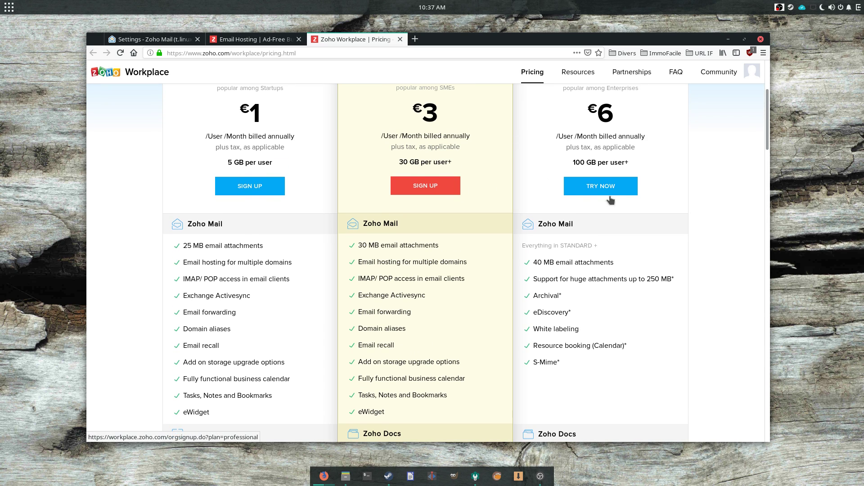
pyautogui.moveTo(558, 173); pyautogui.dragTo(670, 160)
pyautogui.click(670, 160)
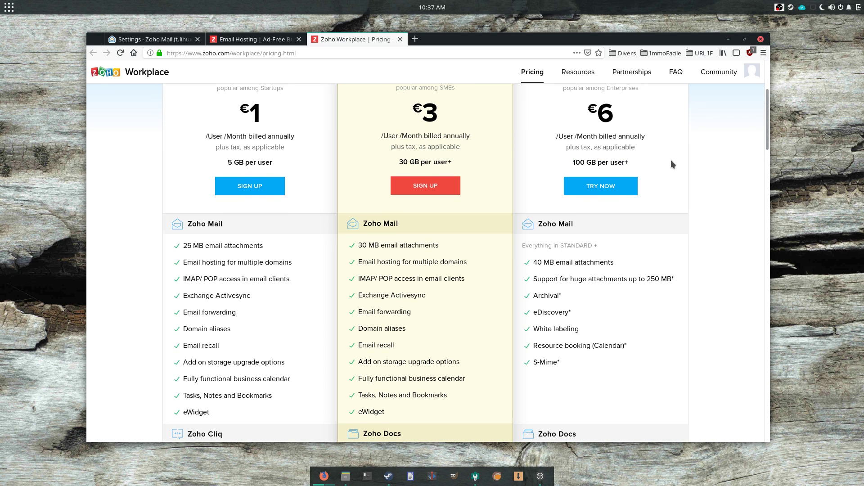
pyautogui.moveTo(616, 115); pyautogui.dragTo(596, 128)
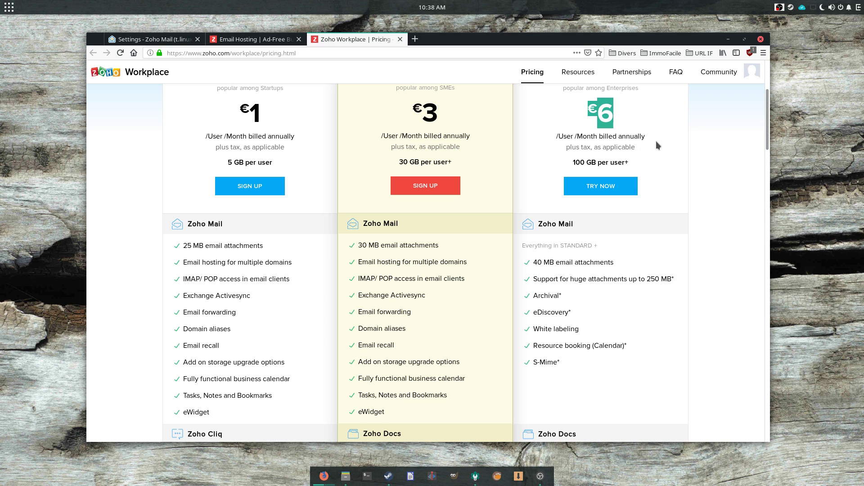
pyautogui.scroll(-3, 668, 180)
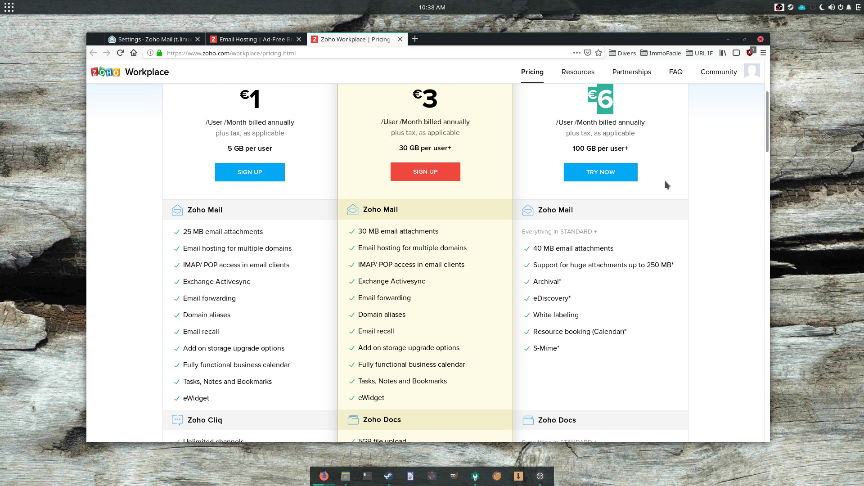
pyautogui.scroll(-1, 632, 187)
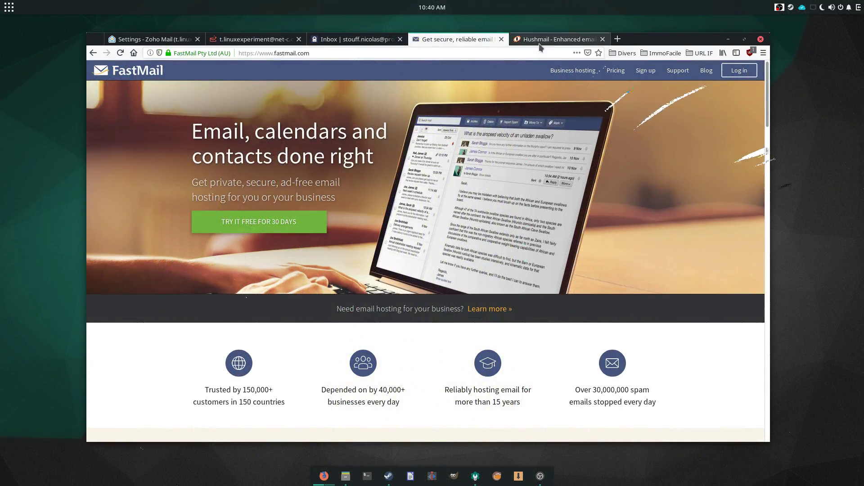
# Step: Cycle through the open mail tabs to reach the ProtonMail inbox
pyautogui.click(556, 40)
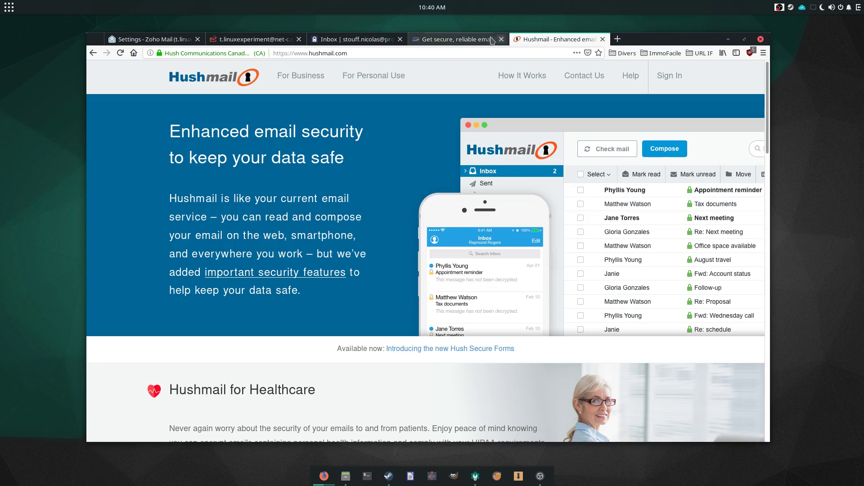
pyautogui.click(447, 40)
pyautogui.click(126, 40)
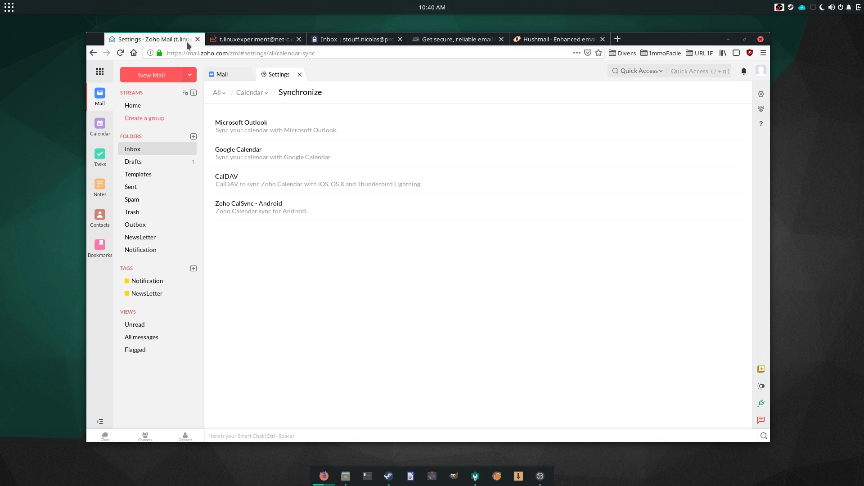
pyautogui.click(248, 41)
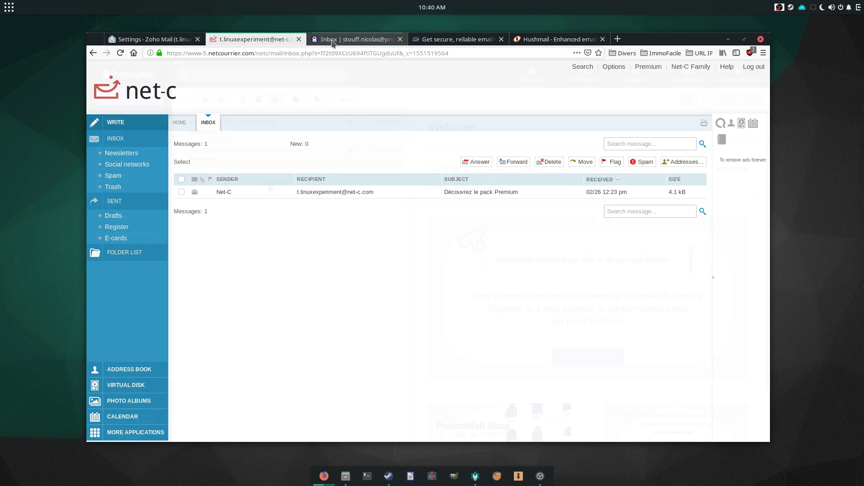
pyautogui.click(355, 41)
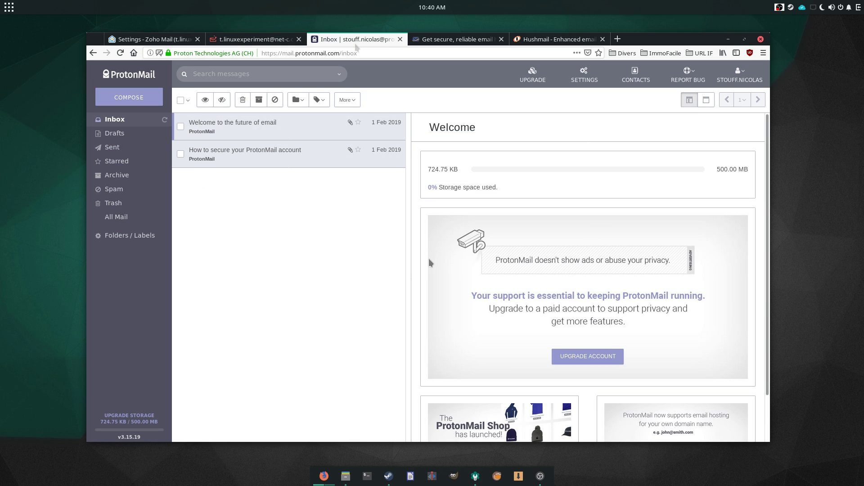
# Step: Check ProtonMail's account and IMAP/SMTP bridge settings, then close its tab
pyautogui.click(584, 76)
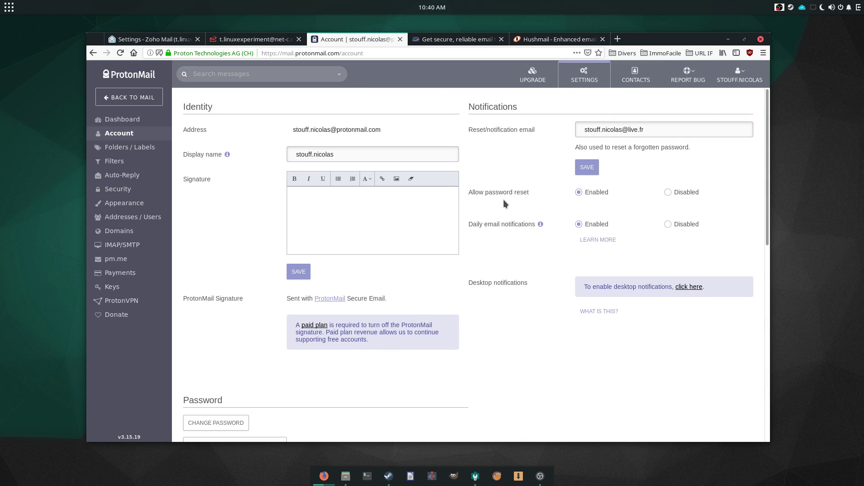
pyautogui.click(124, 245)
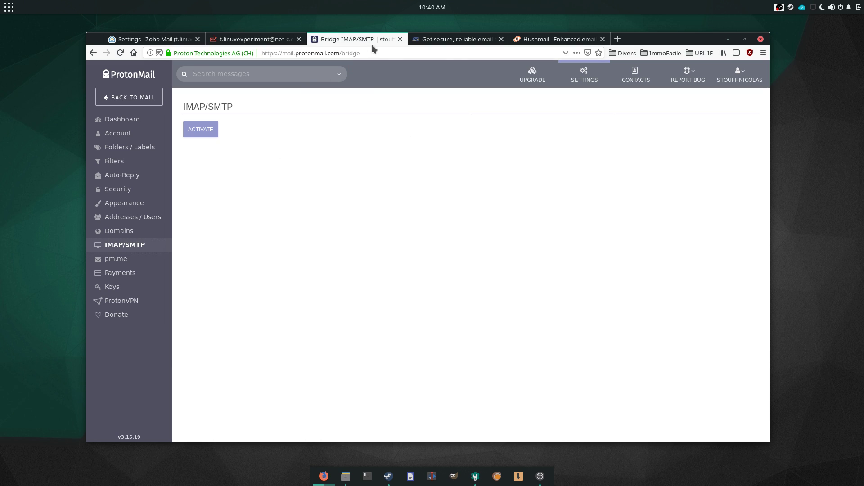
pyautogui.click(400, 39)
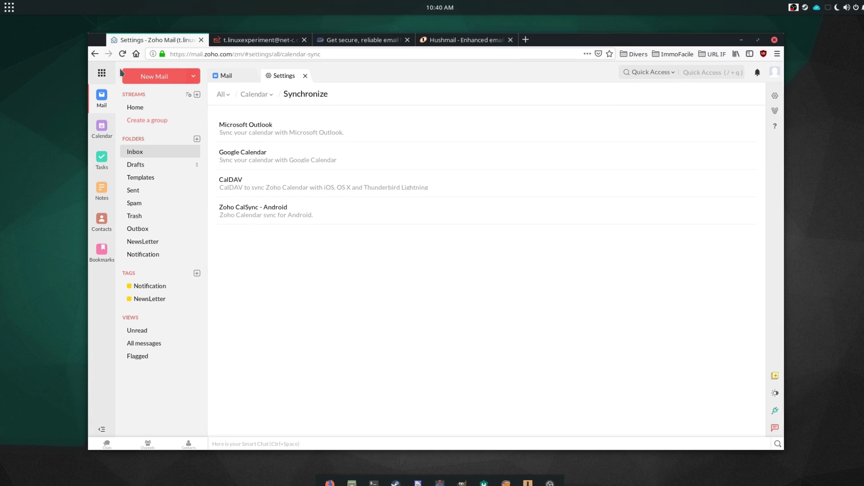
# Step: Launch Zoho Sheet from the app grid, then reopen the new sign-in email in Zoho Mail
pyautogui.click(102, 72)
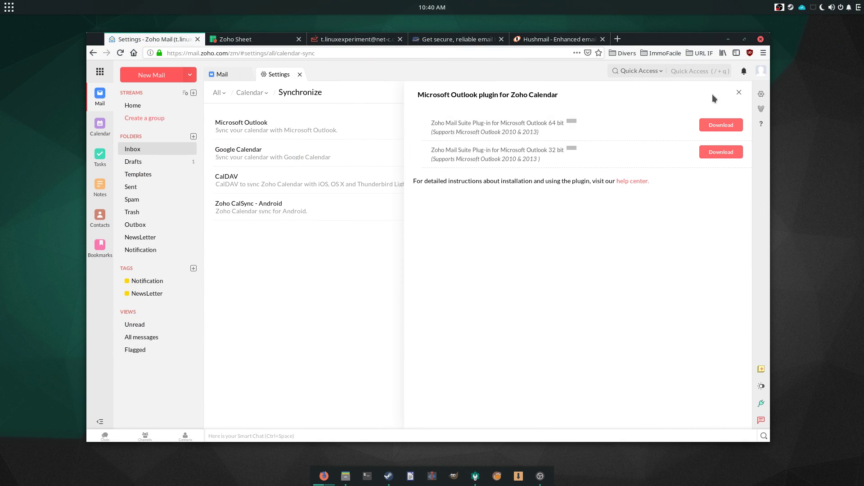
pyautogui.click(633, 112)
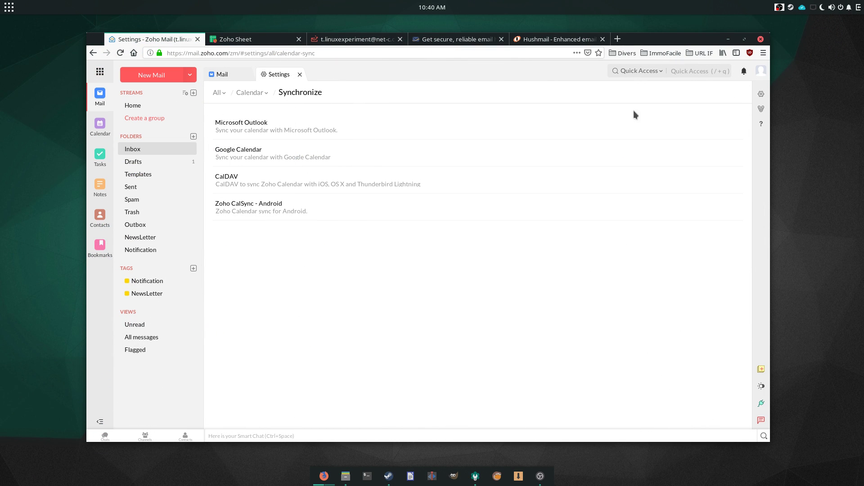
pyautogui.click(103, 107)
pyautogui.click(290, 121)
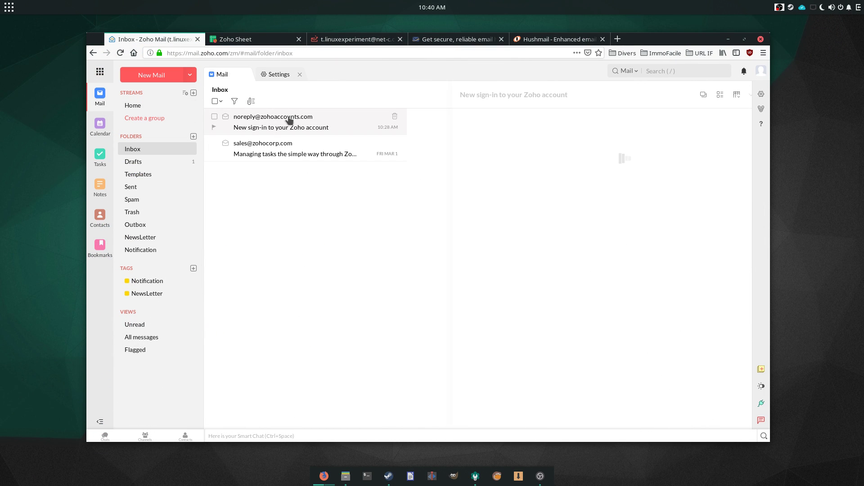
pyautogui.moveTo(749, 167); pyautogui.dragTo(777, 265)
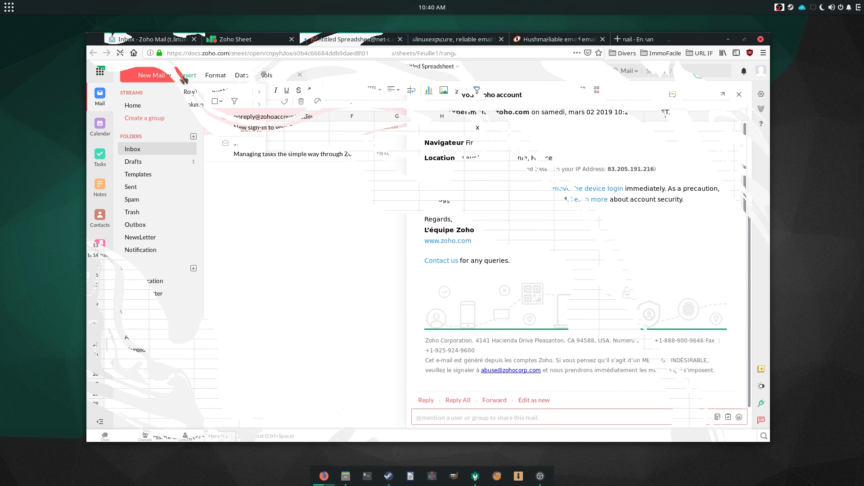
# Step: Select cell G14 in the blank Untitled Spreadsheet
pyautogui.moveTo(235, 78)
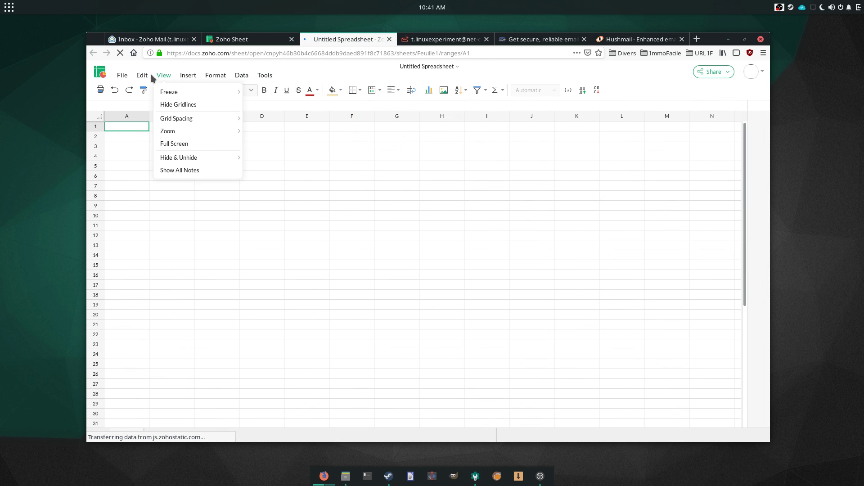
pyautogui.moveTo(121, 78)
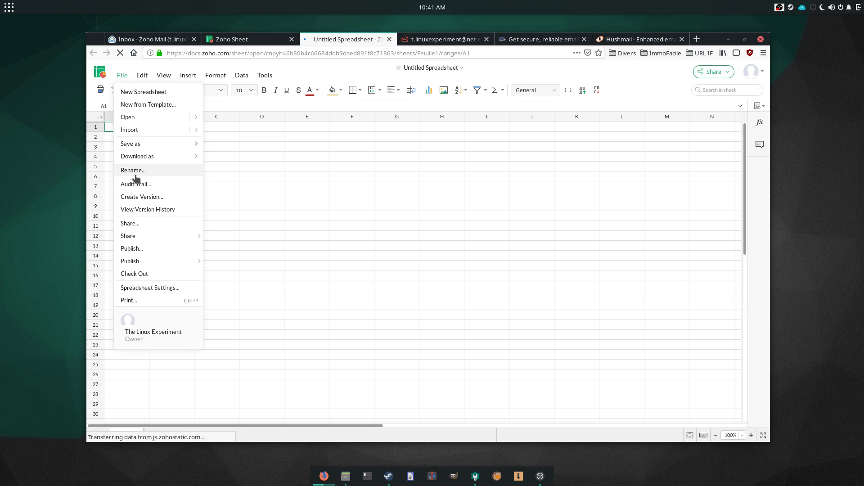
pyautogui.click(410, 255)
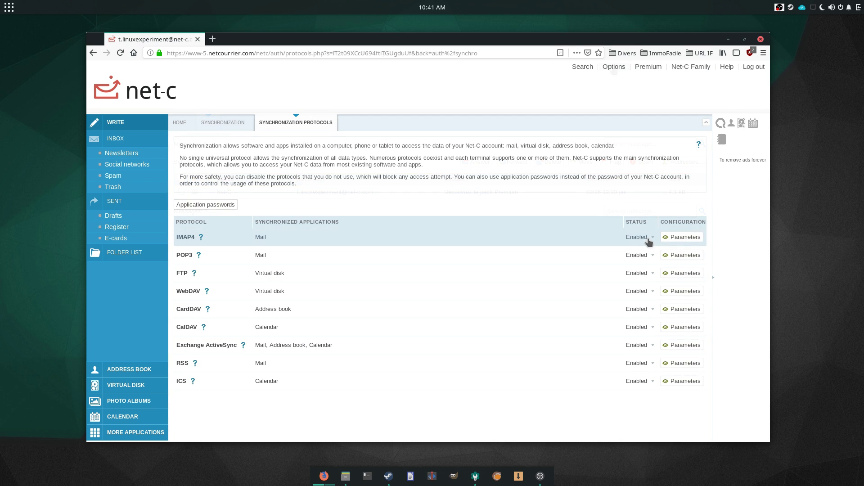
# Step: In Net-C, view the IMAP4 options and Premium details, then highlight the 12 euro yearly pack price
pyautogui.click(651, 237)
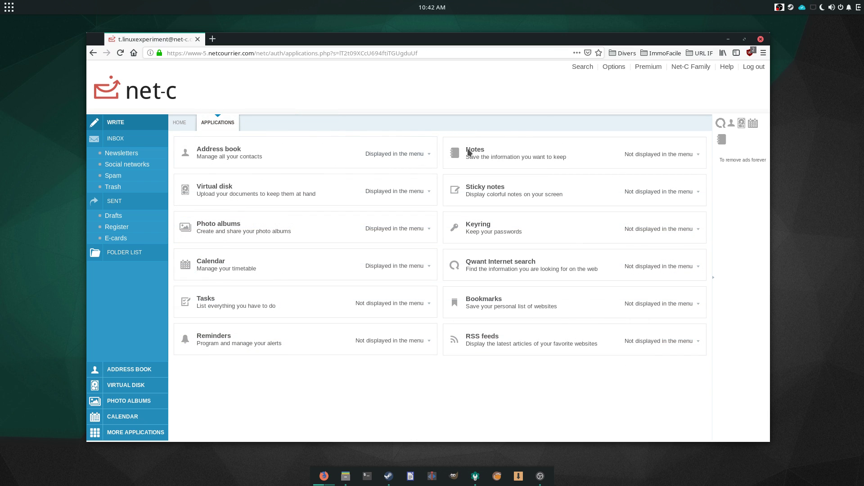
pyautogui.click(648, 66)
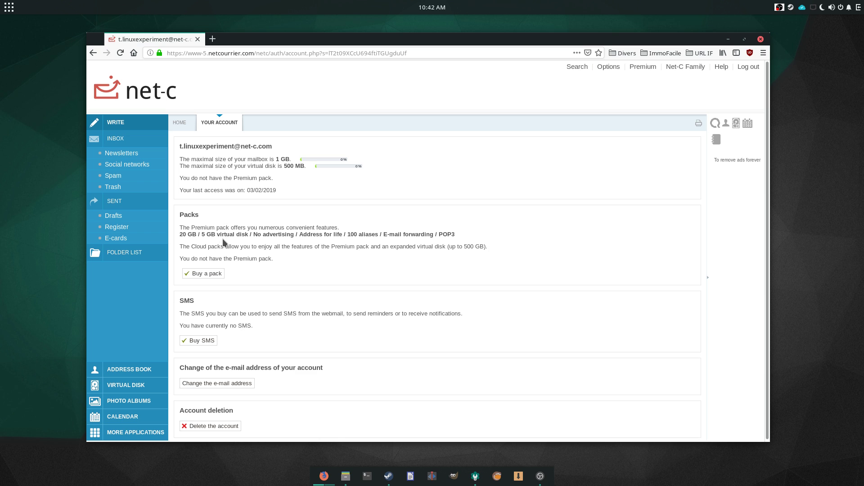
pyautogui.click(197, 278)
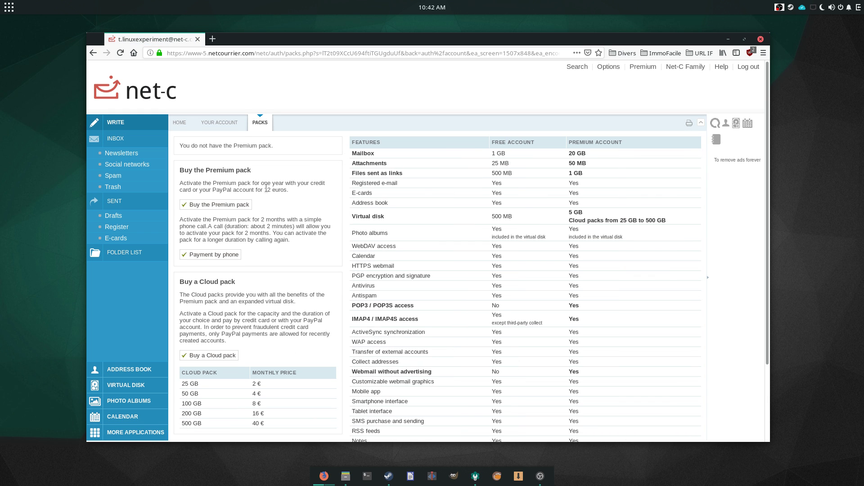
pyautogui.moveTo(265, 189); pyautogui.dragTo(289, 189)
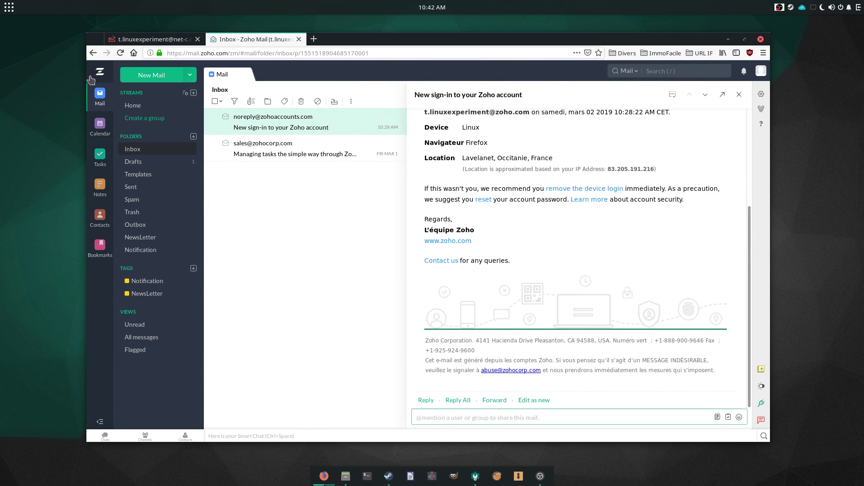
# Step: Open Zoho Notes and discard an empty new note, then mark a Monday 10am–4pm calendar slot
pyautogui.click(100, 76)
pyautogui.click(100, 185)
pyautogui.click(158, 74)
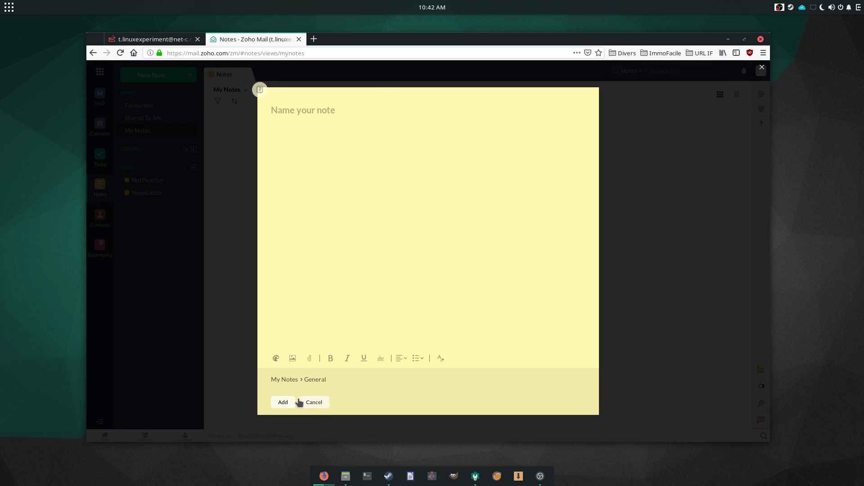
pyautogui.click(312, 404)
pyautogui.click(99, 126)
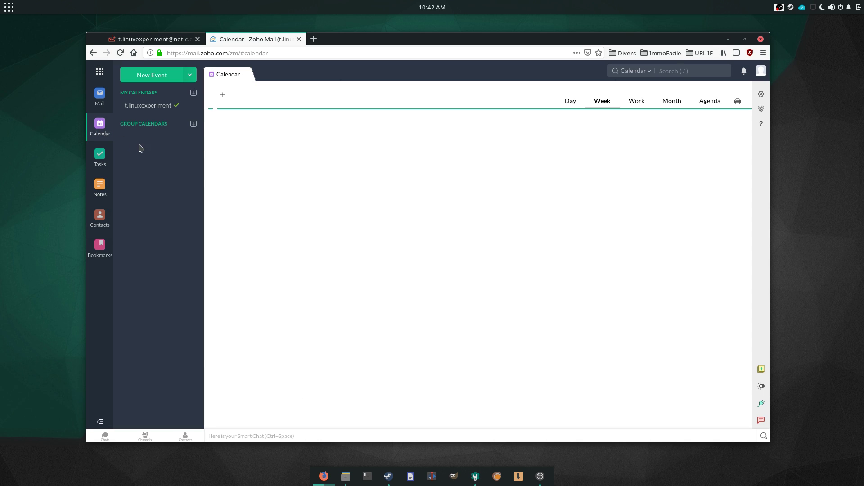
pyautogui.moveTo(360, 171); pyautogui.dragTo(370, 288)
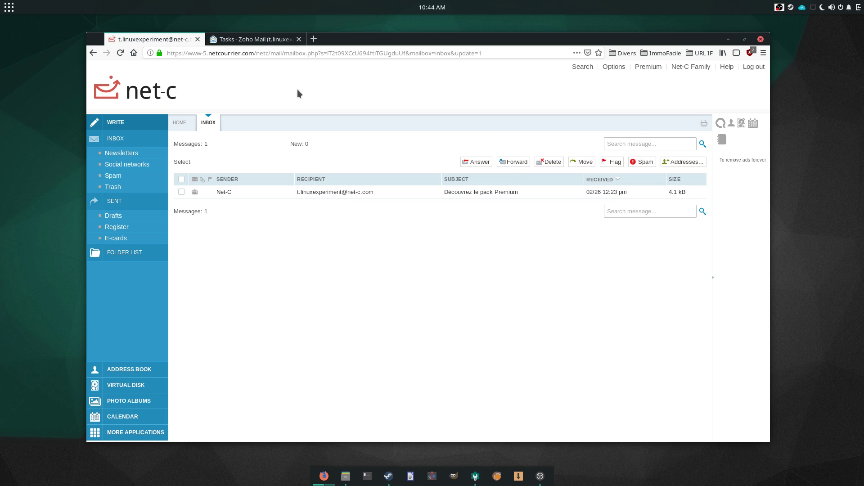
# Step: Return to the Zoho Mail inbox, switching back and forth with the Net-C tab
pyautogui.click(266, 40)
pyautogui.click(100, 94)
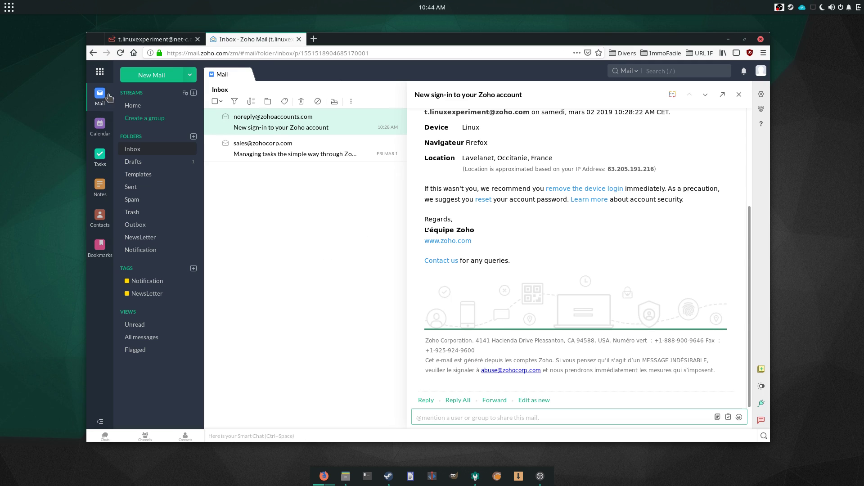
pyautogui.click(155, 39)
pyautogui.click(250, 40)
pyautogui.click(155, 39)
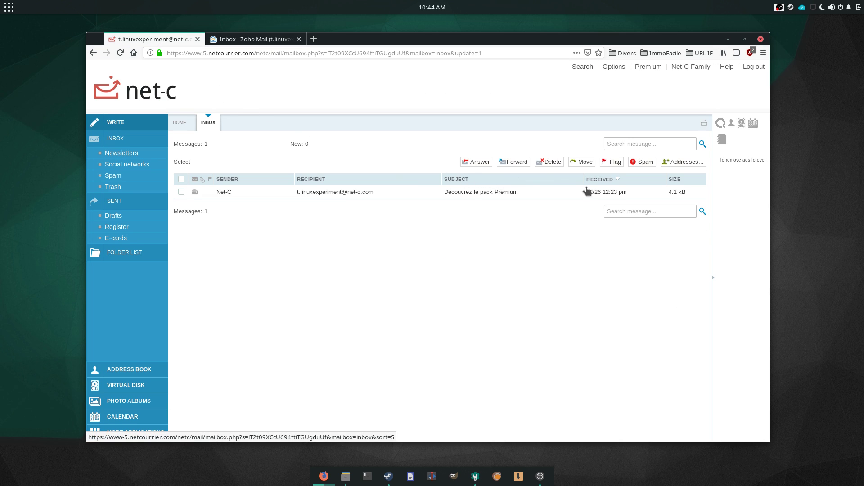
pyautogui.click(239, 39)
# Step: Reopen the sign-in message, then close its reading pane to show the full message list
pyautogui.click(353, 126)
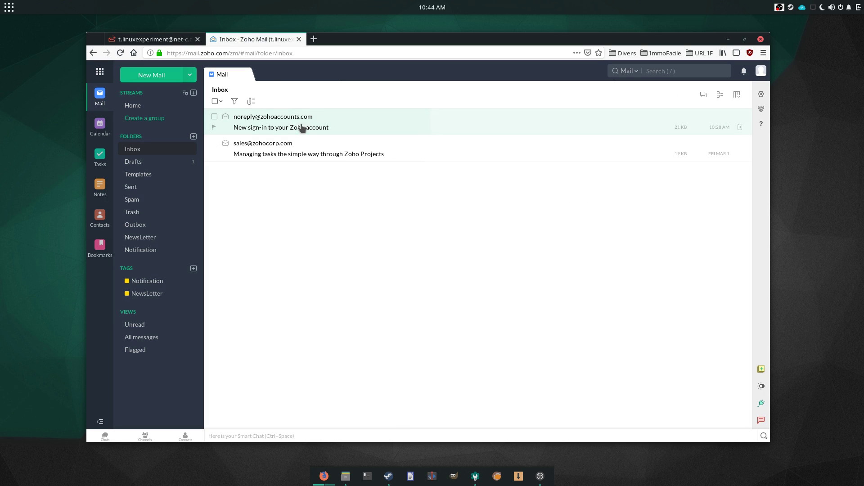
pyautogui.click(337, 130)
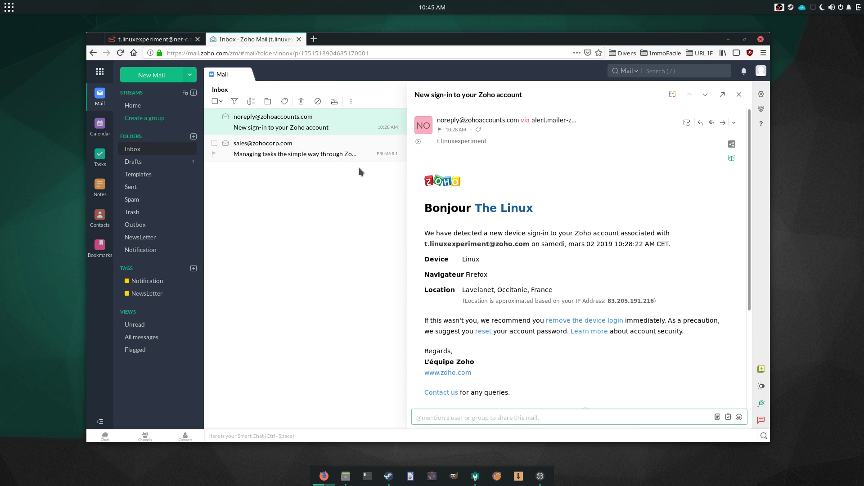
pyautogui.click(738, 94)
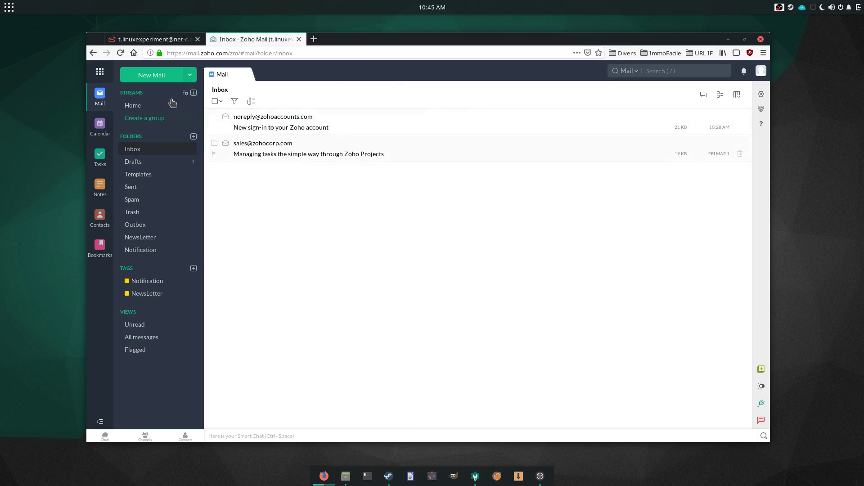